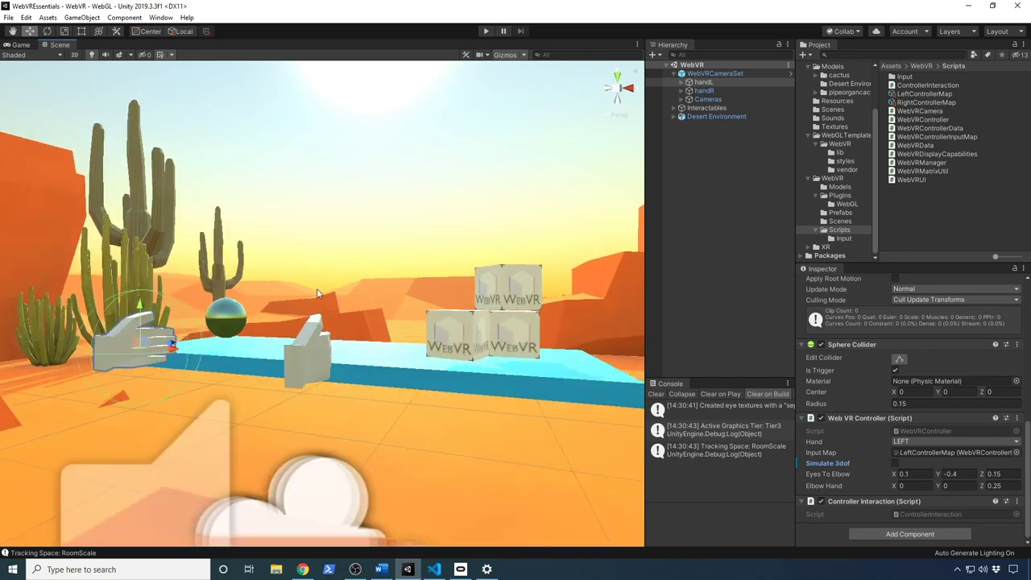
- Run the WebVR scene in play mode to test the hand controllers
click(485, 33)
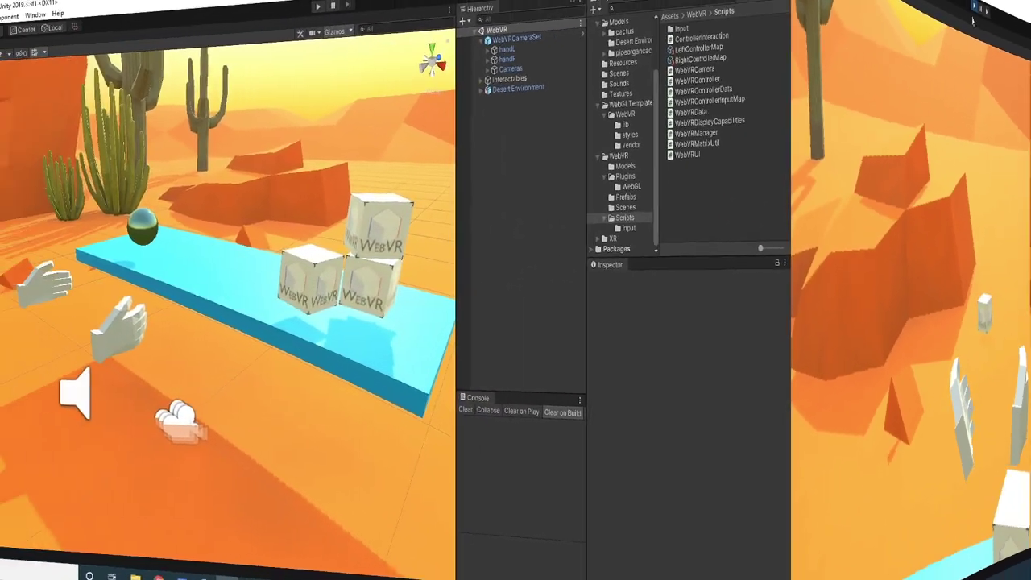
- Create a new 3D project named UnityWebVREssentials in the Desktop folder
click(8, 17)
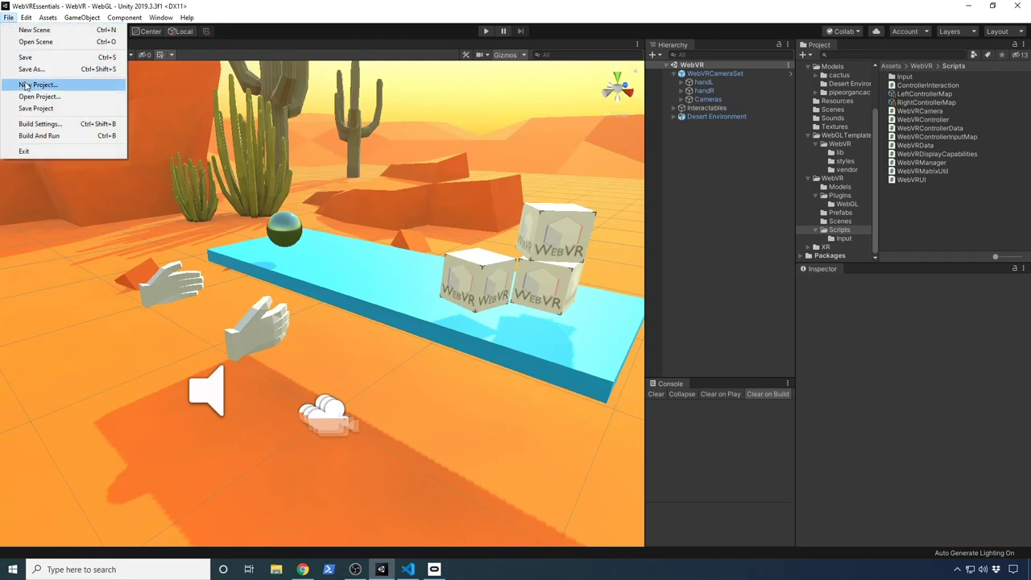
click(37, 84)
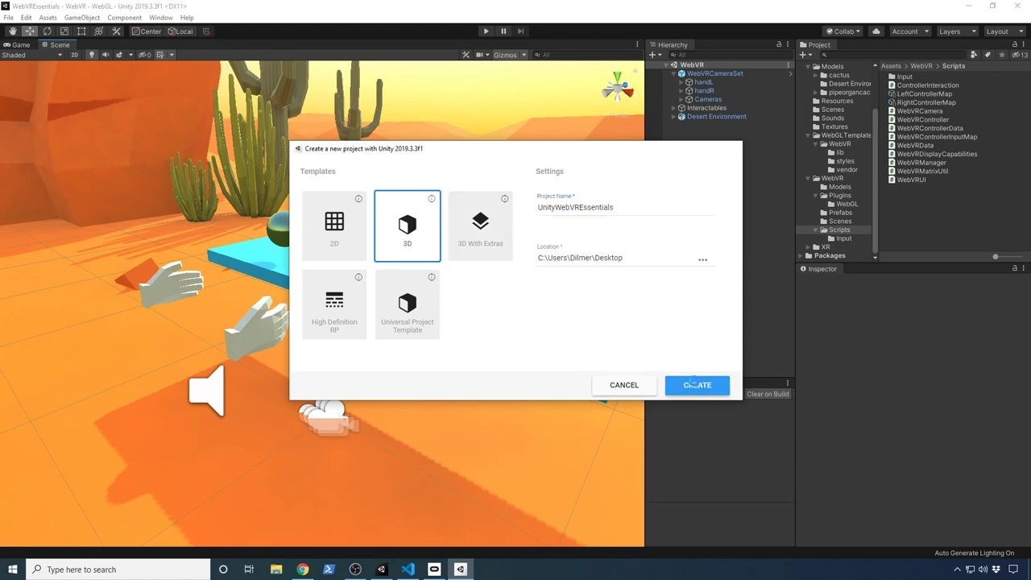
click(697, 386)
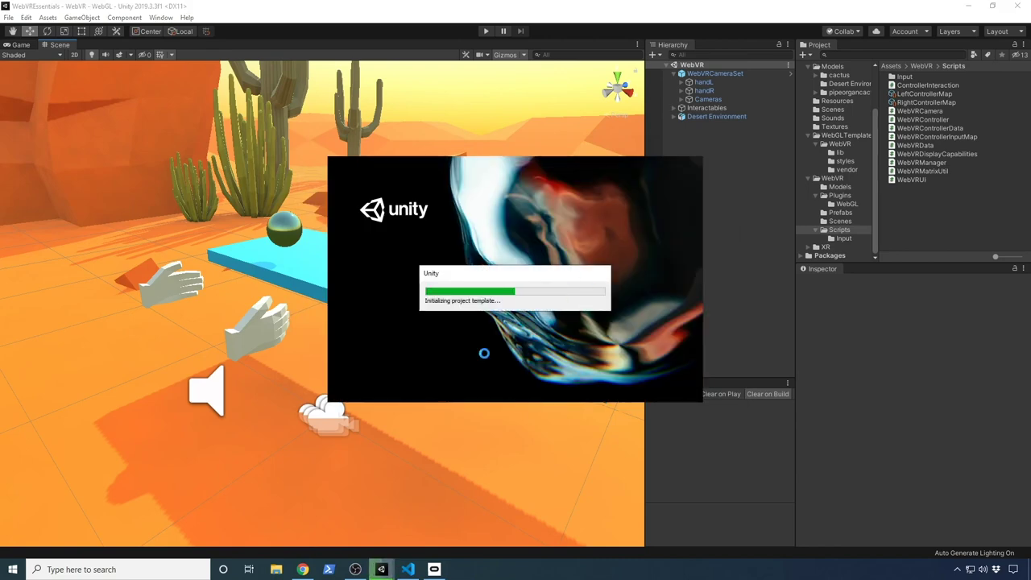
- Switch to Chrome and look over the file list of the mozilla/unity-webvr-export GitHub repository
click(305, 571)
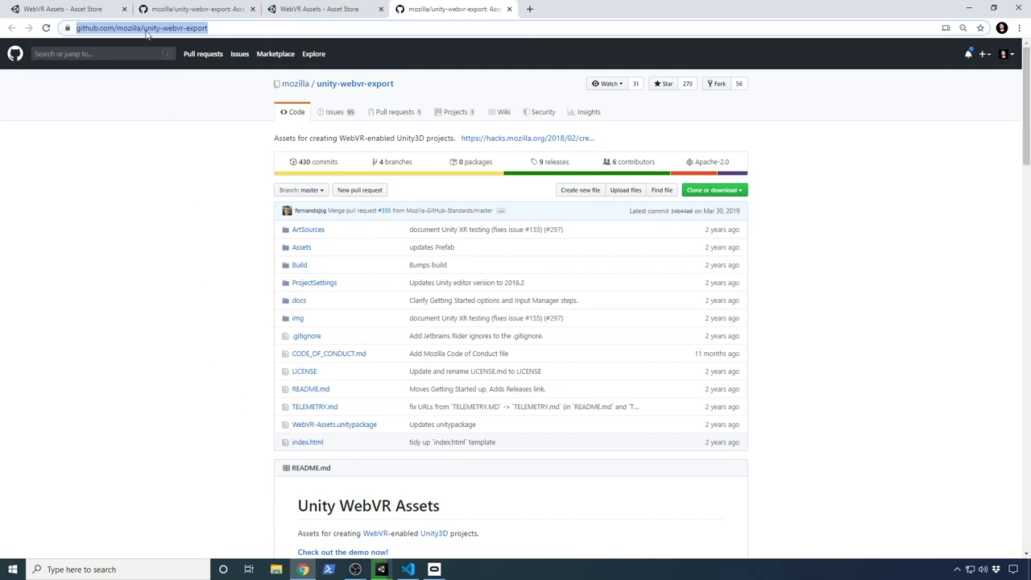
scroll(201, 413, down, 1)
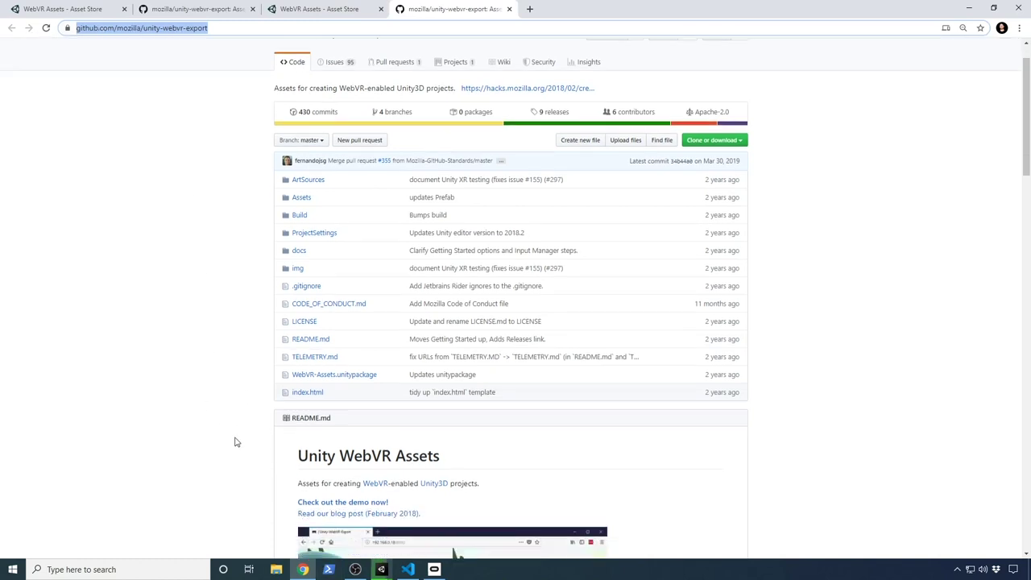
scroll(217, 198, up, 2)
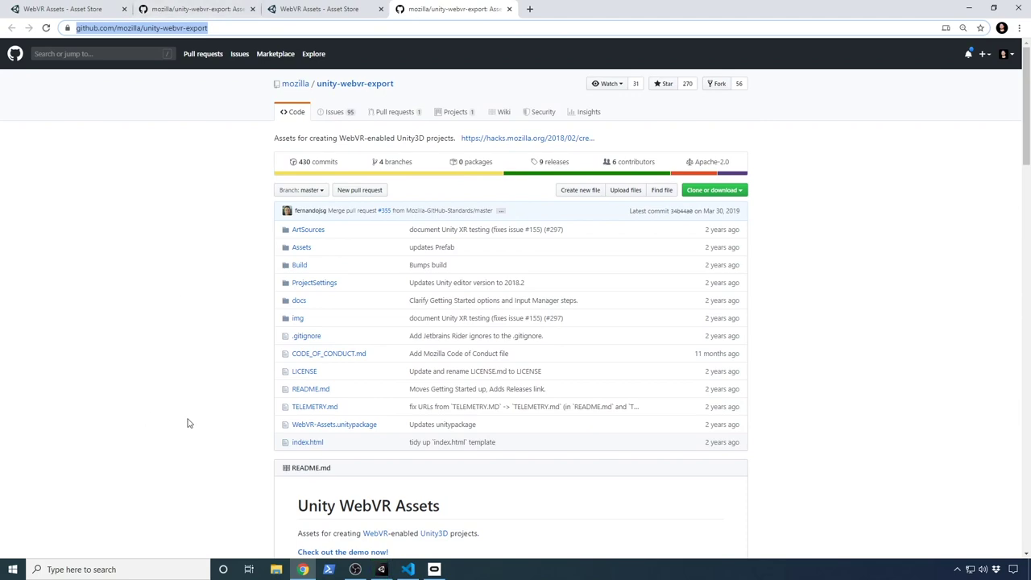
- Review the WebVR Assets page on the Unity Asset Store, including its version details, description and browser support
click(315, 11)
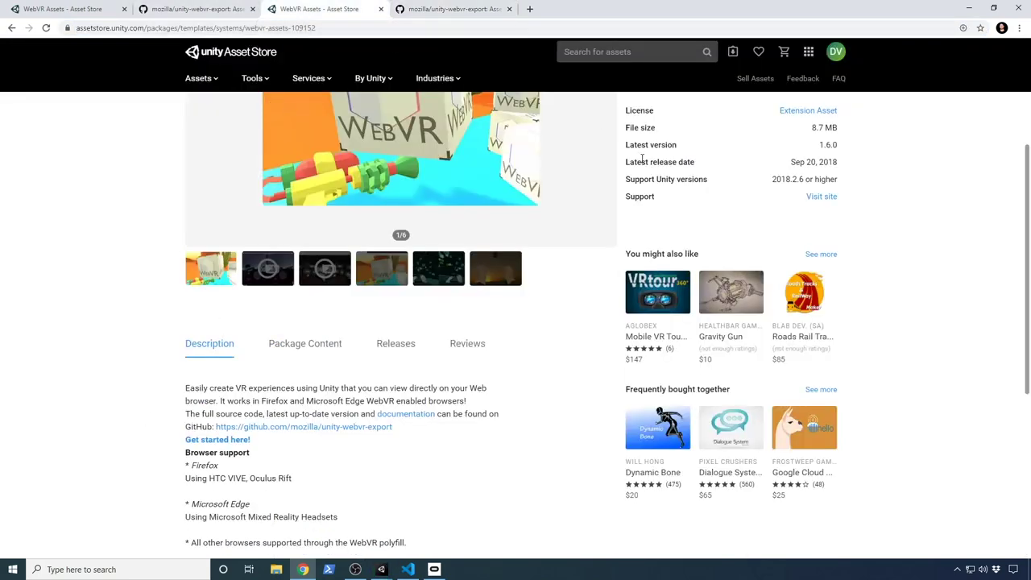
scroll(642, 158, up, 3)
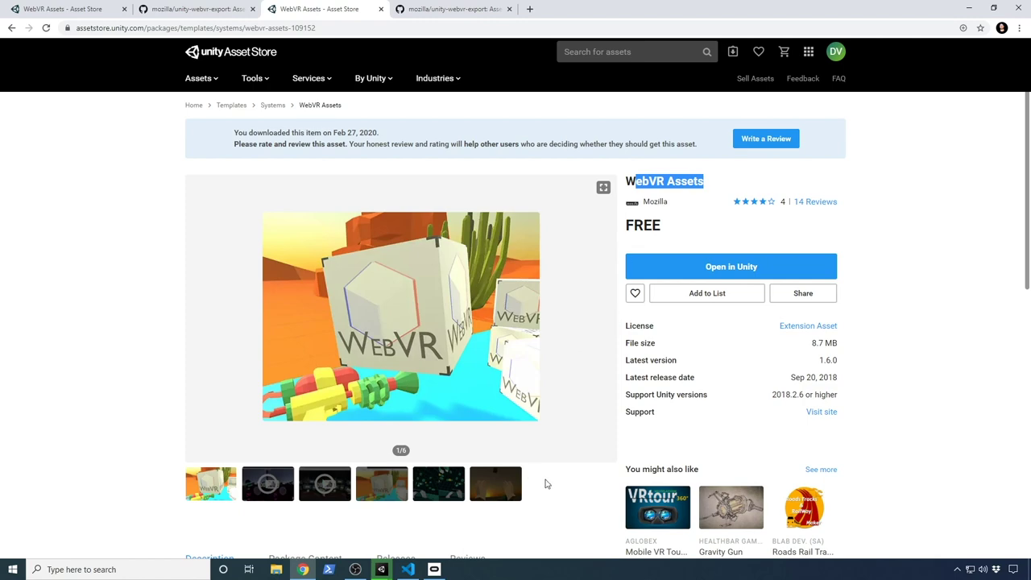
scroll(546, 483, down, 3)
scroll(613, 264, up, 3)
scroll(545, 446, down, 2)
scroll(545, 446, down, 2)
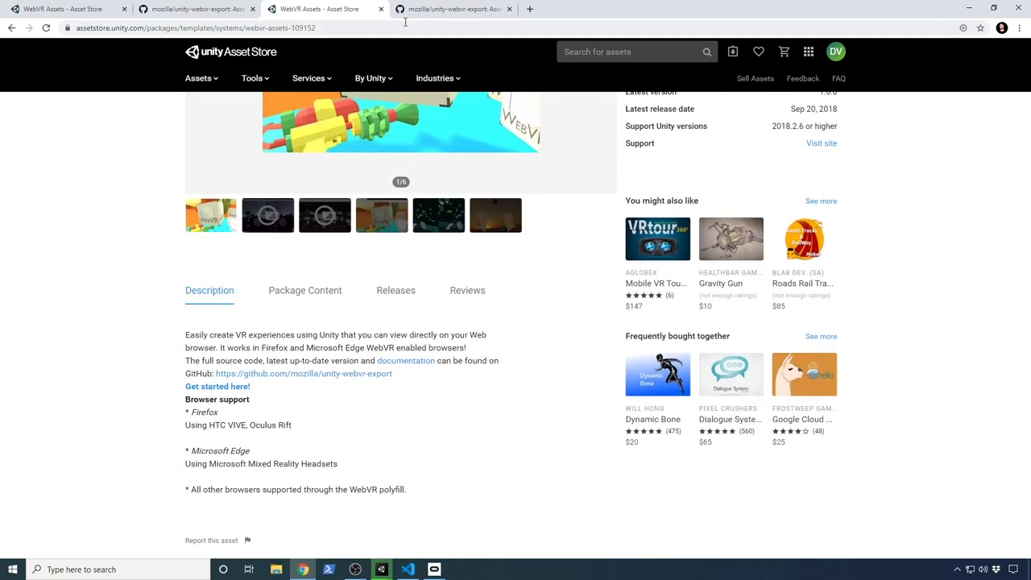
- Read the unity-webvr-export README on GitHub, covering the demo, getting started links and compatibility sections
click(432, 10)
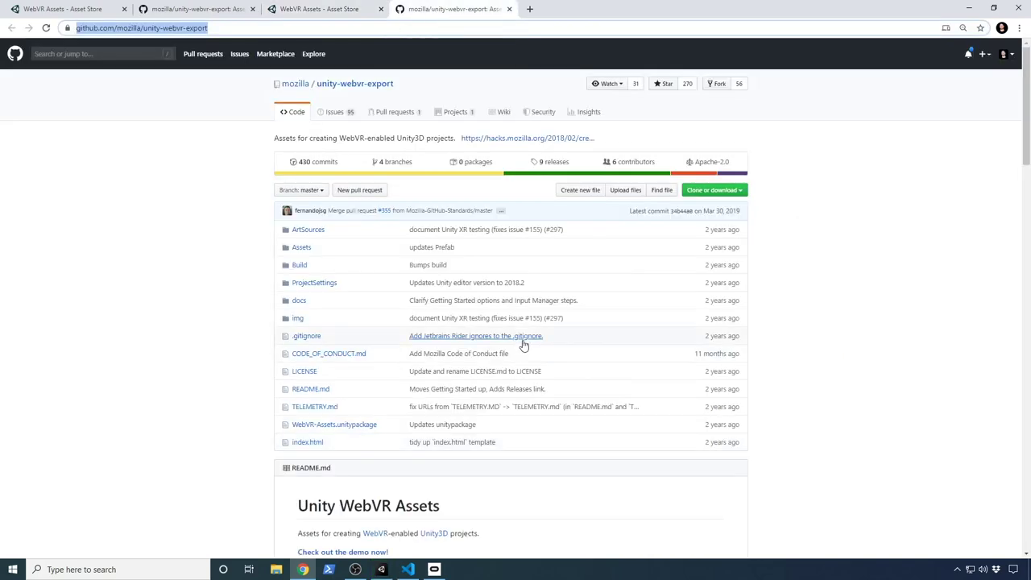
scroll(887, 371, down, 4)
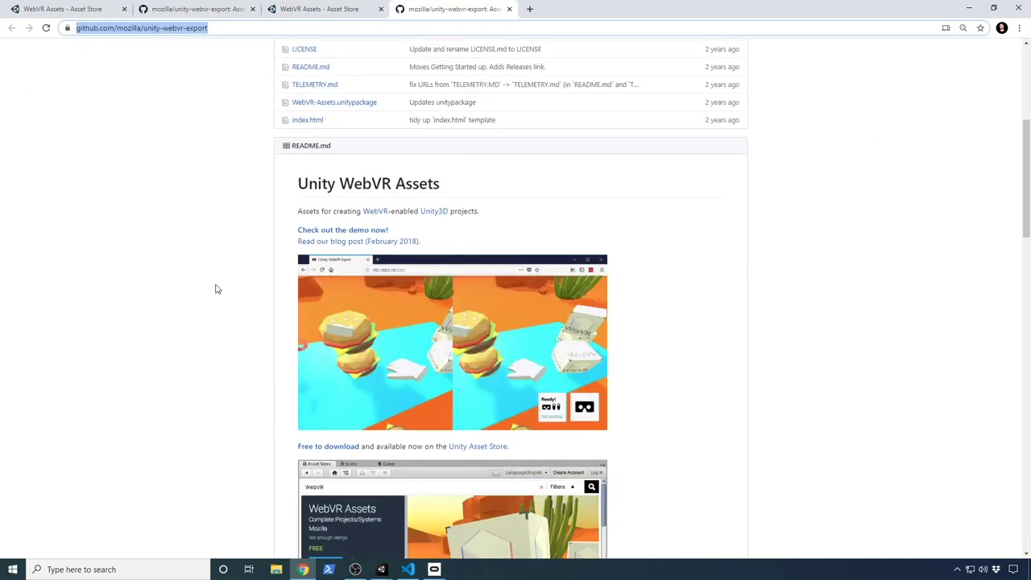
scroll(787, 443, down, 1)
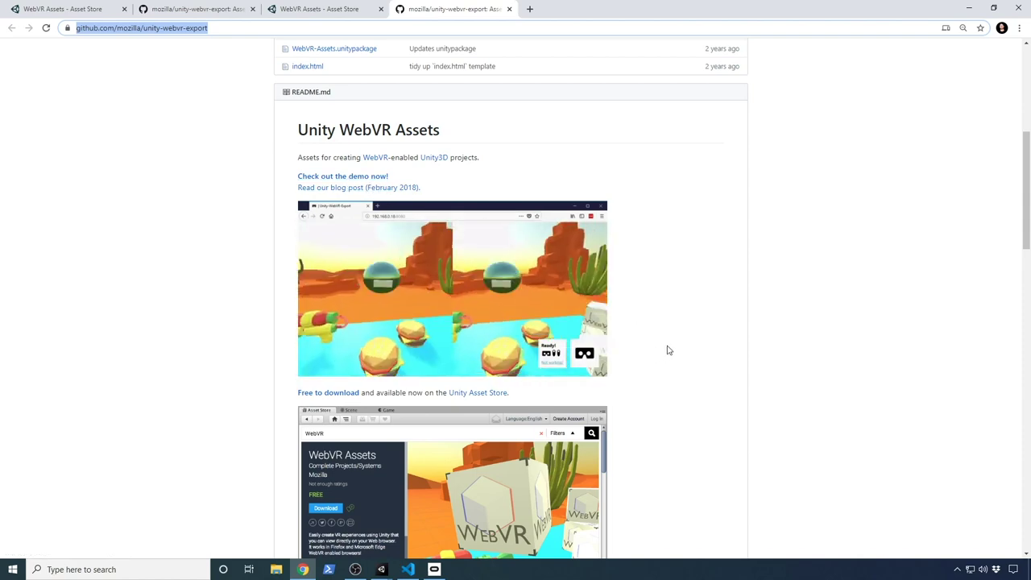
scroll(675, 346, down, 2)
scroll(678, 351, down, 1)
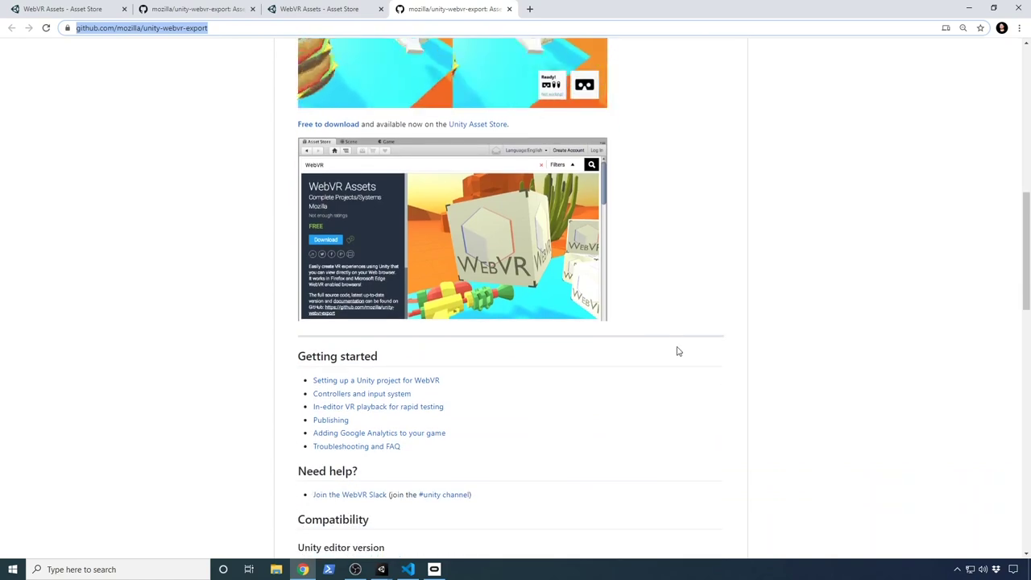
scroll(678, 352, down, 2)
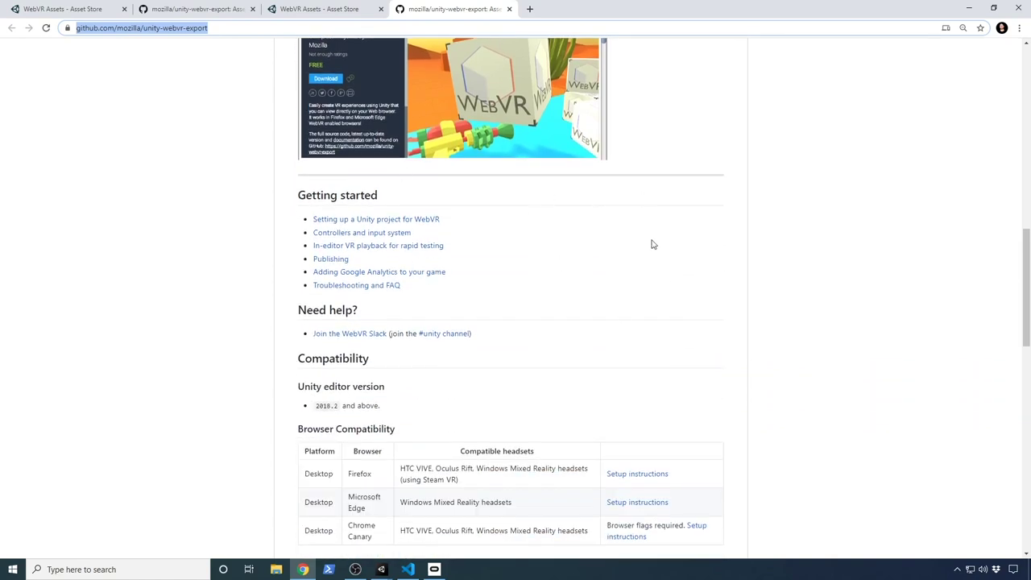
scroll(665, 289, up, 4)
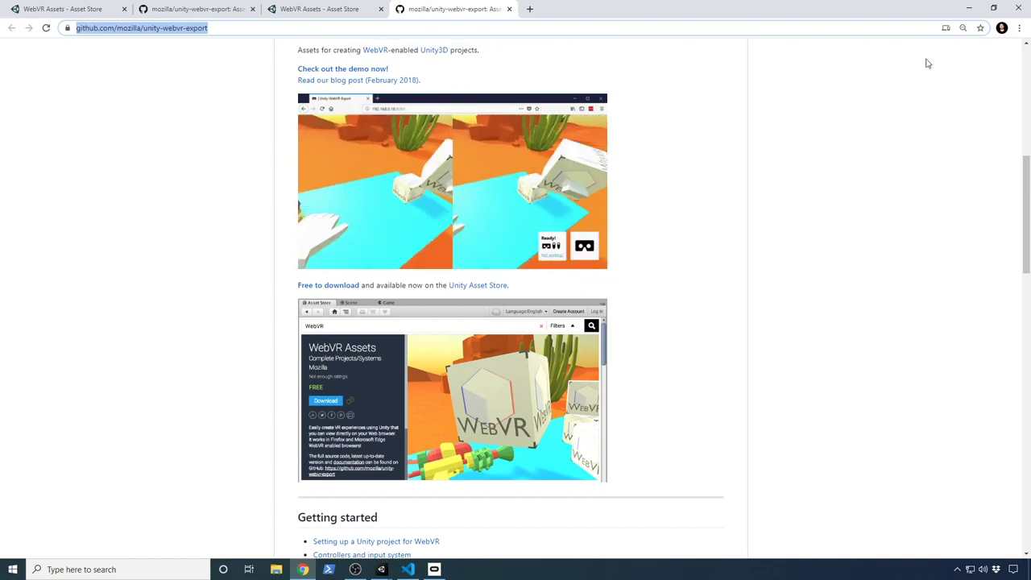
- Check the new Unity project, and open the WebVR Assets package from its Asset Store page in the Unity Editor
click(969, 9)
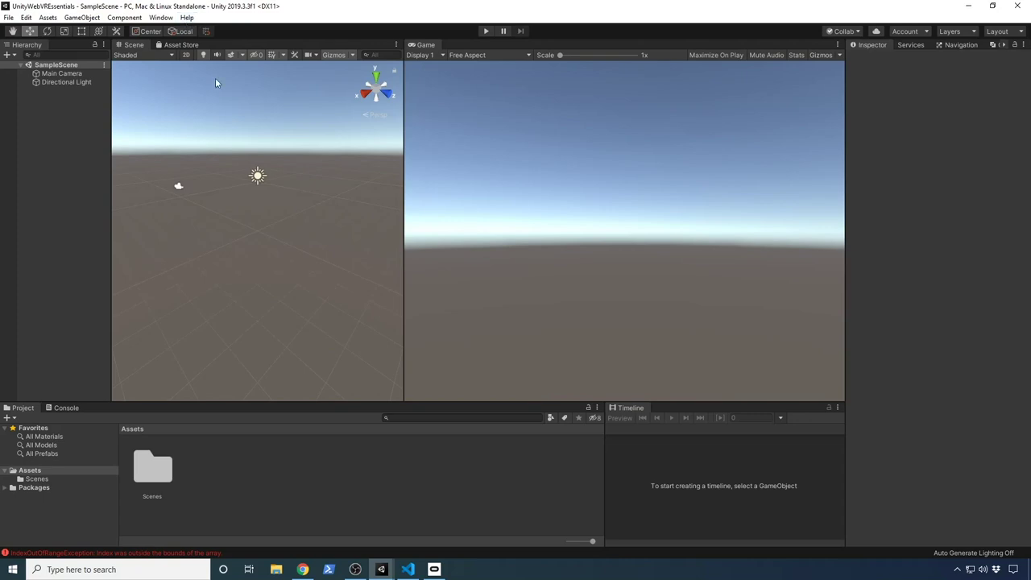
click(304, 569)
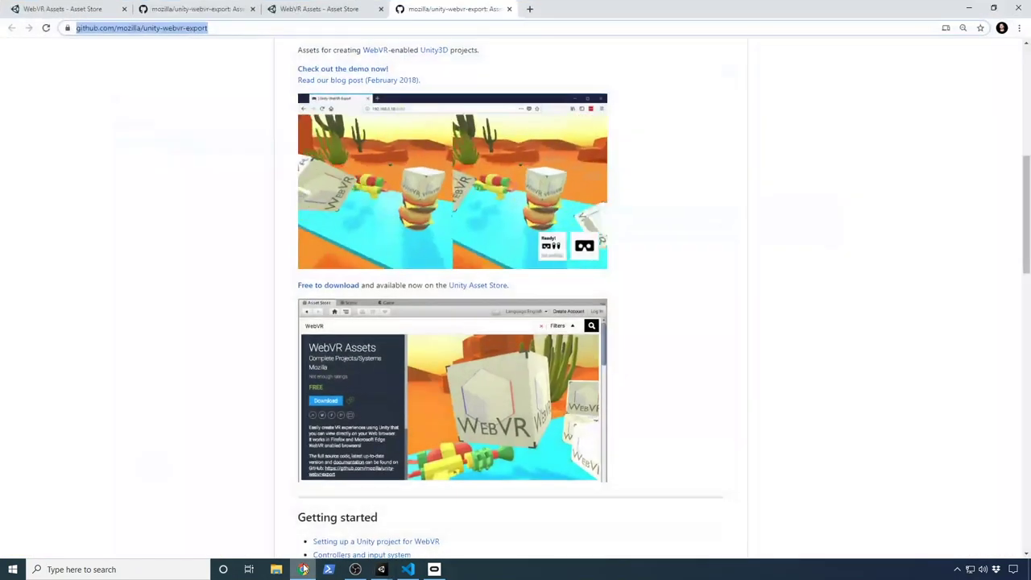
click(304, 8)
scroll(508, 135, up, 4)
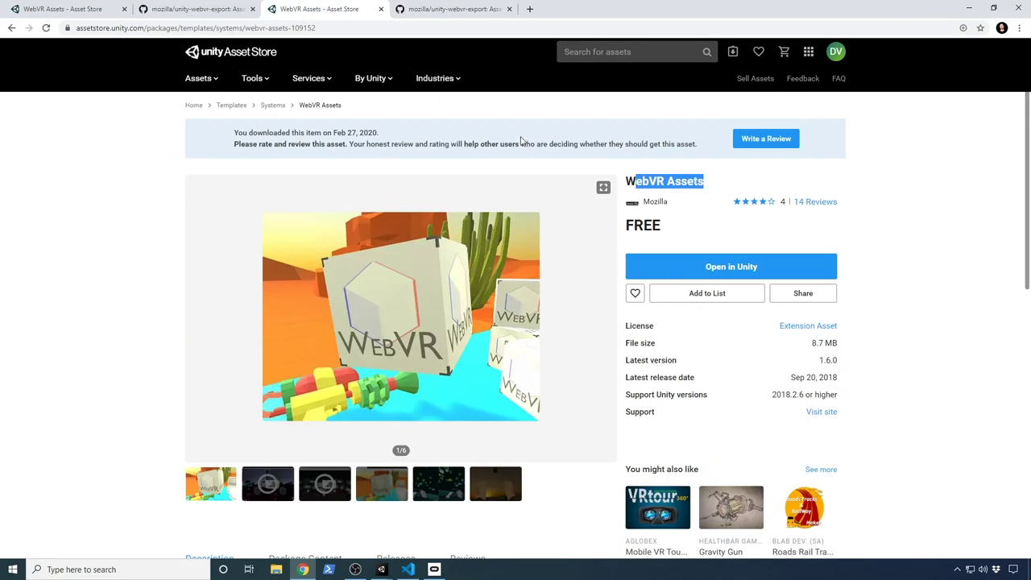
click(708, 270)
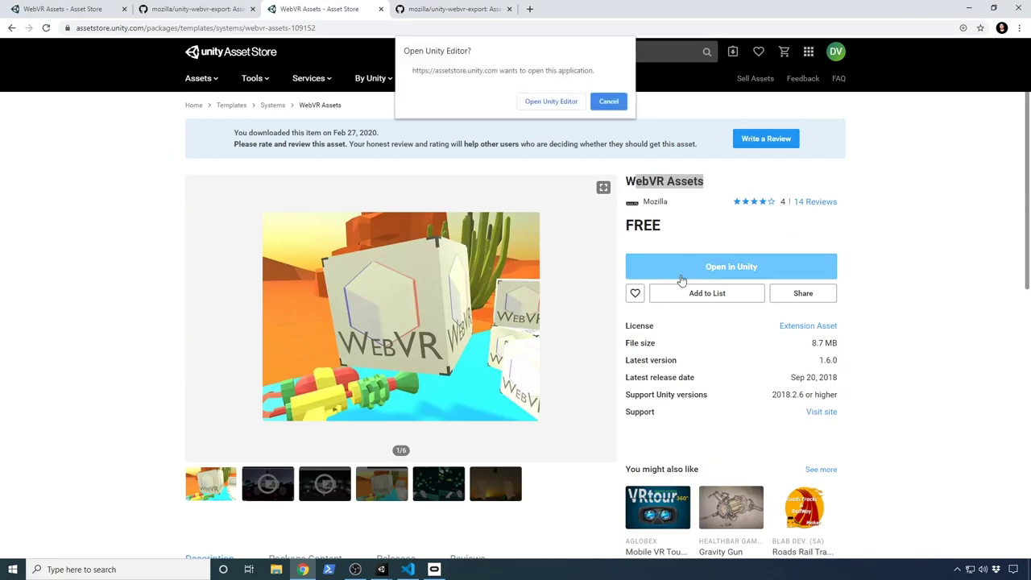
click(535, 103)
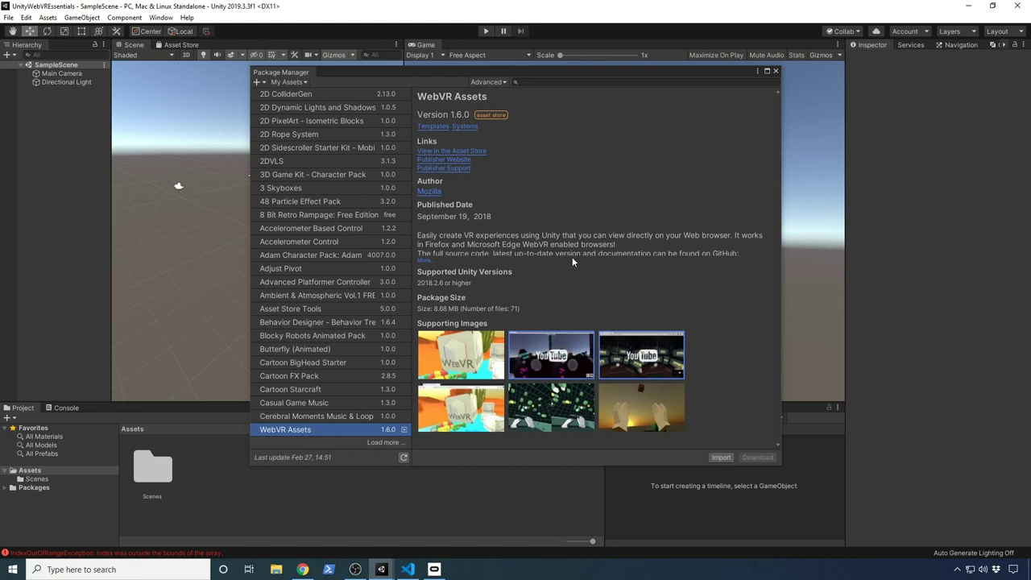
- Import all files of the WebVR Assets 1.6.0 package into the project and close the Package Manager
click(714, 456)
drag(215, 71, 580, 75)
drag(616, 145, 589, 90)
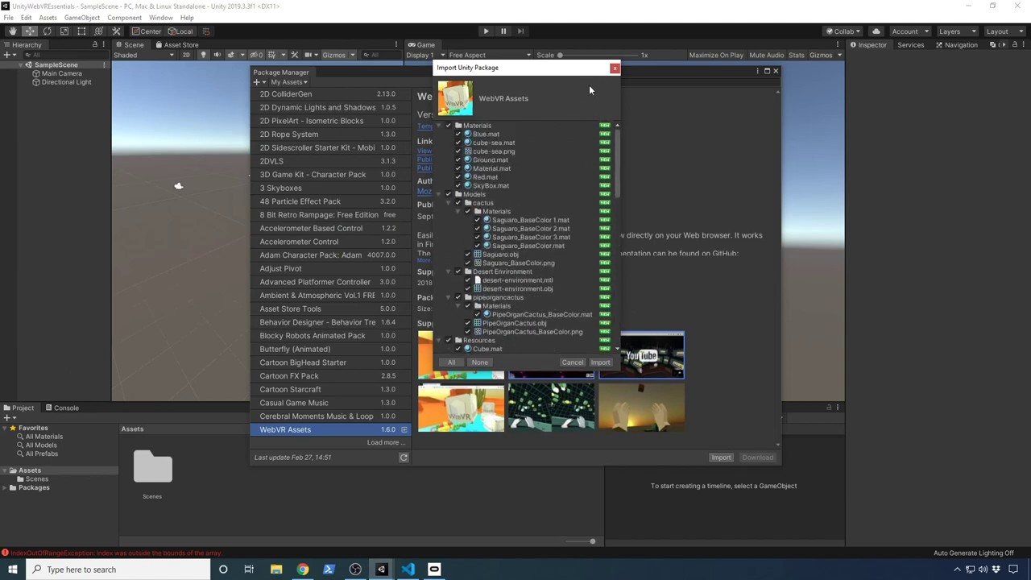
click(600, 362)
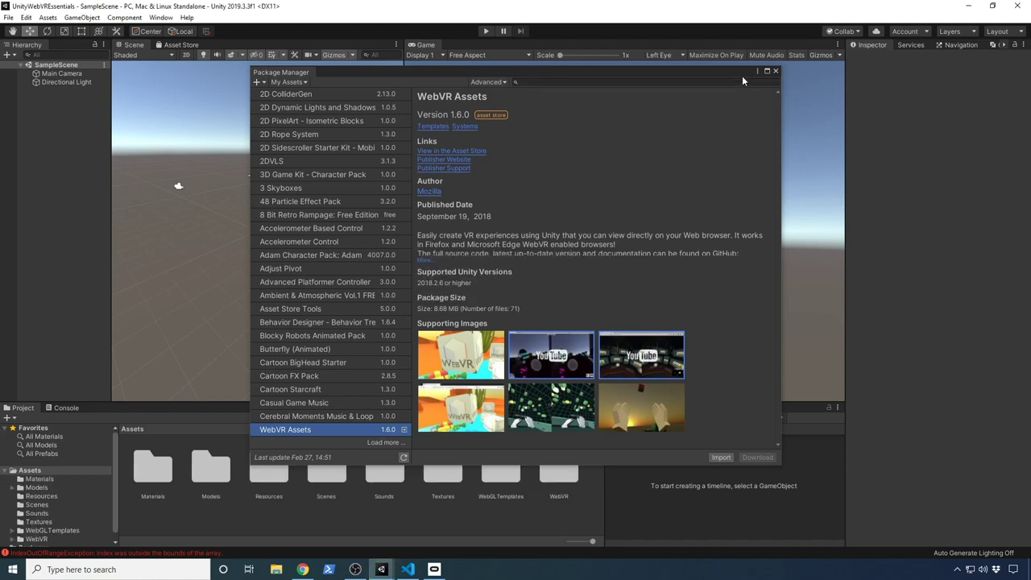
click(776, 71)
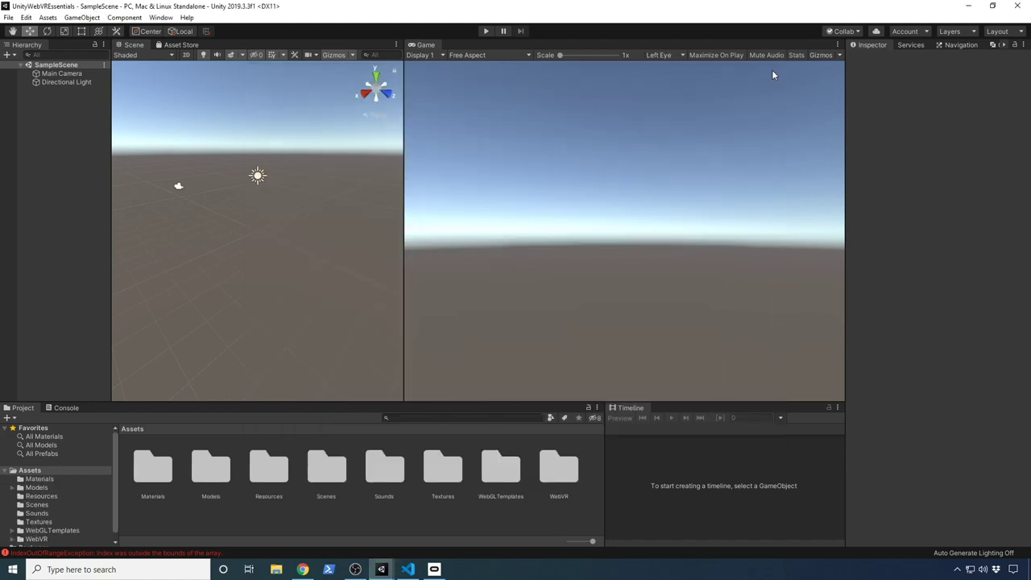
- Open the console and clear the IndexOutOfRangeException error
click(116, 553)
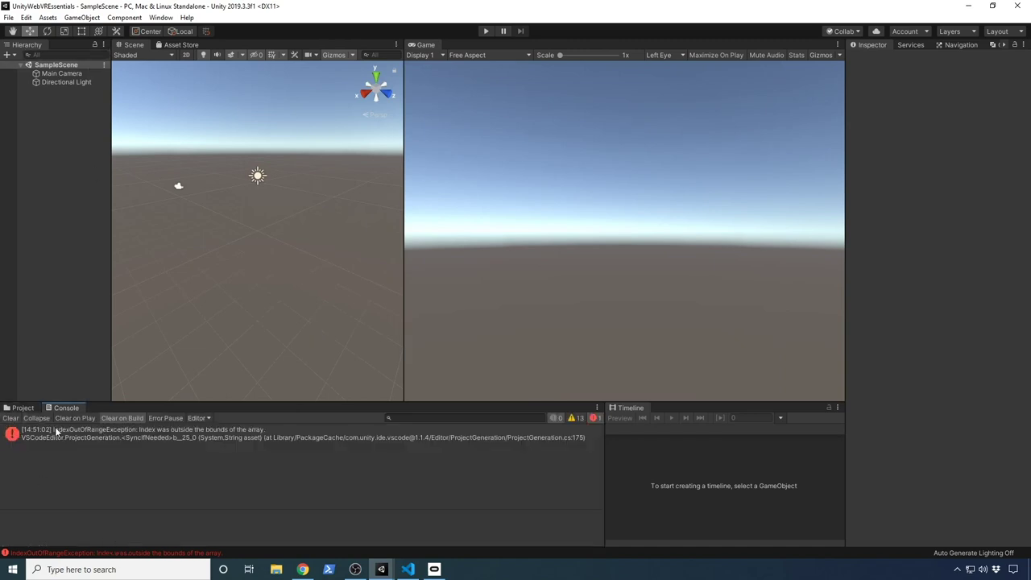
click(10, 418)
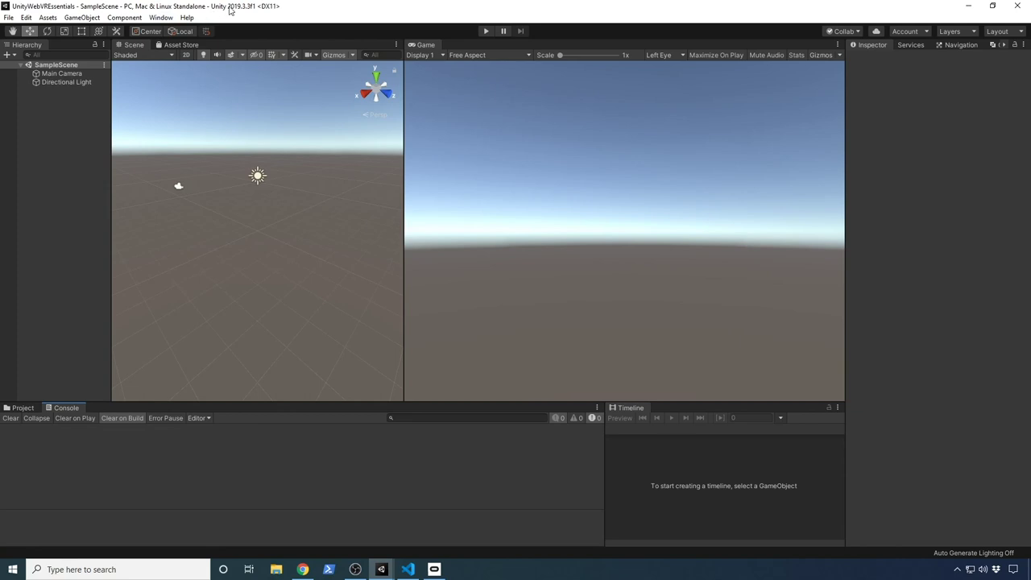
- Add the open SampleScene to the build and switch the build platform to WebGL
click(8, 17)
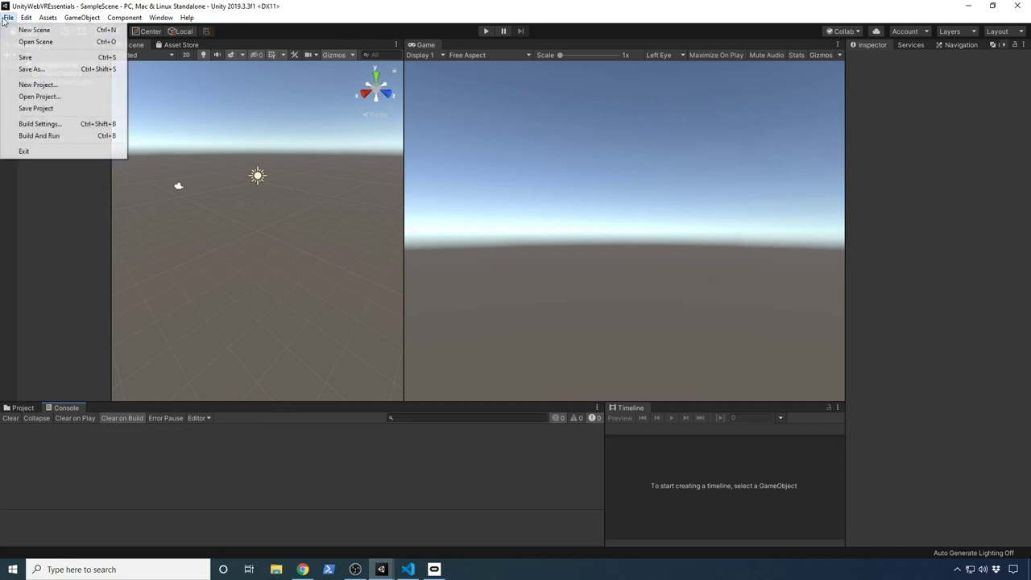
click(26, 125)
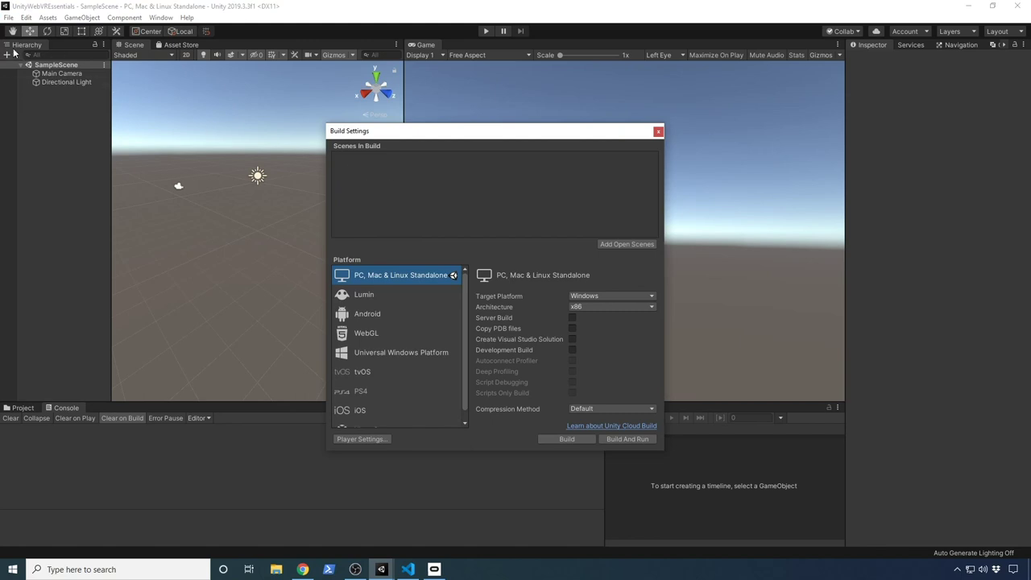
click(626, 245)
click(376, 333)
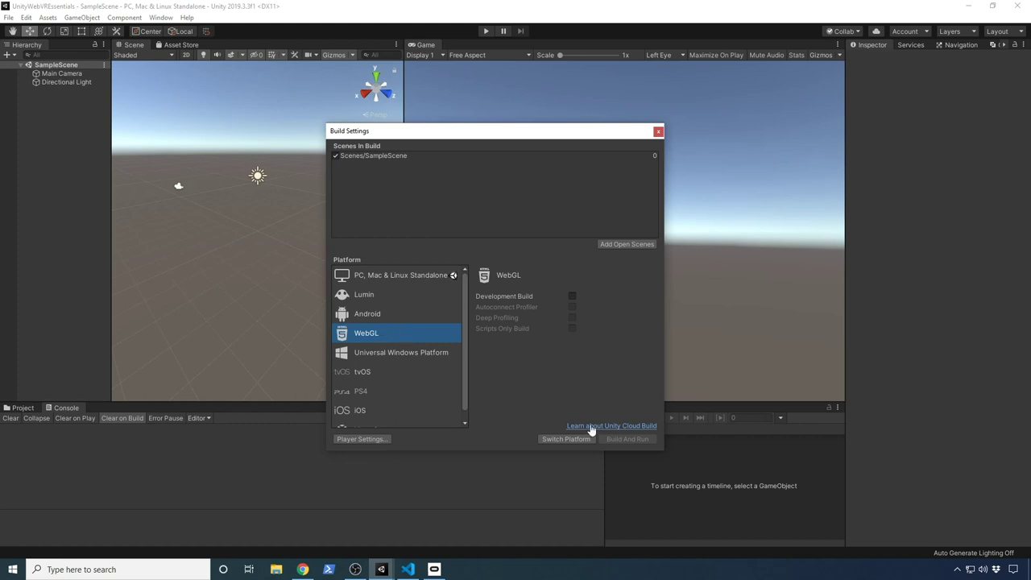
click(564, 439)
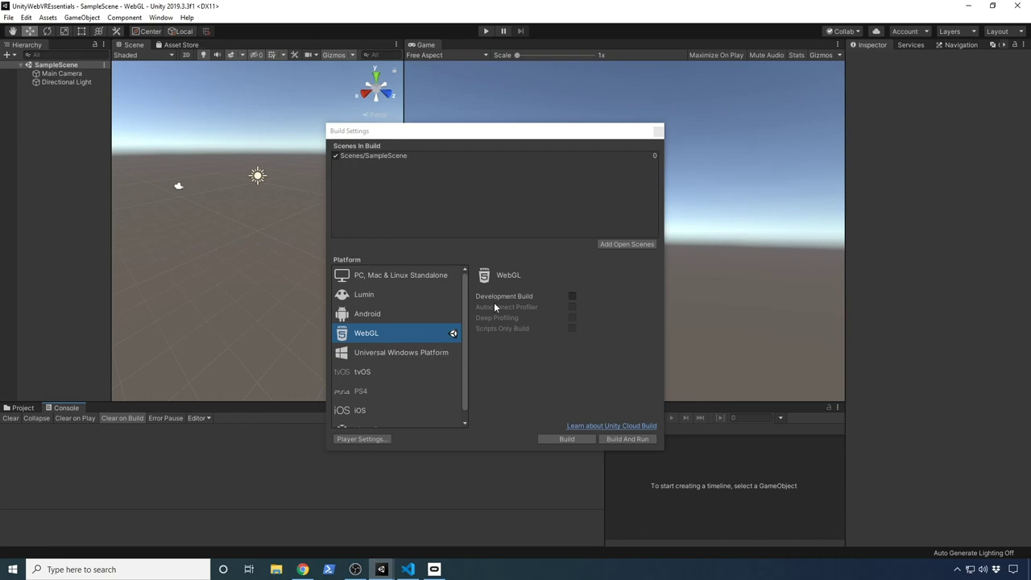
- Open the Player settings and examine the OpenVR and Oculus SDK entries in the standalone platform's XR Settings
click(363, 440)
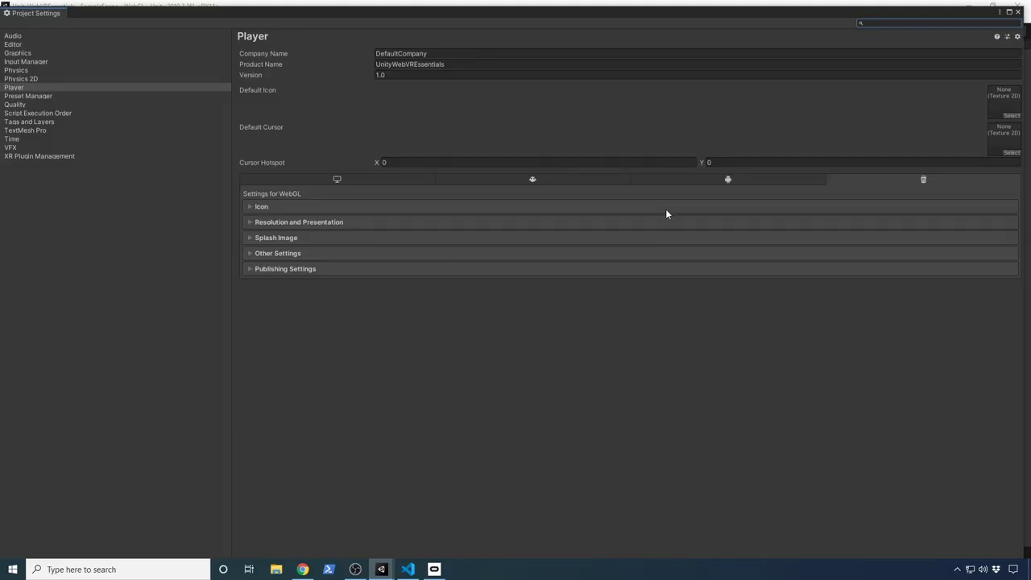
click(339, 179)
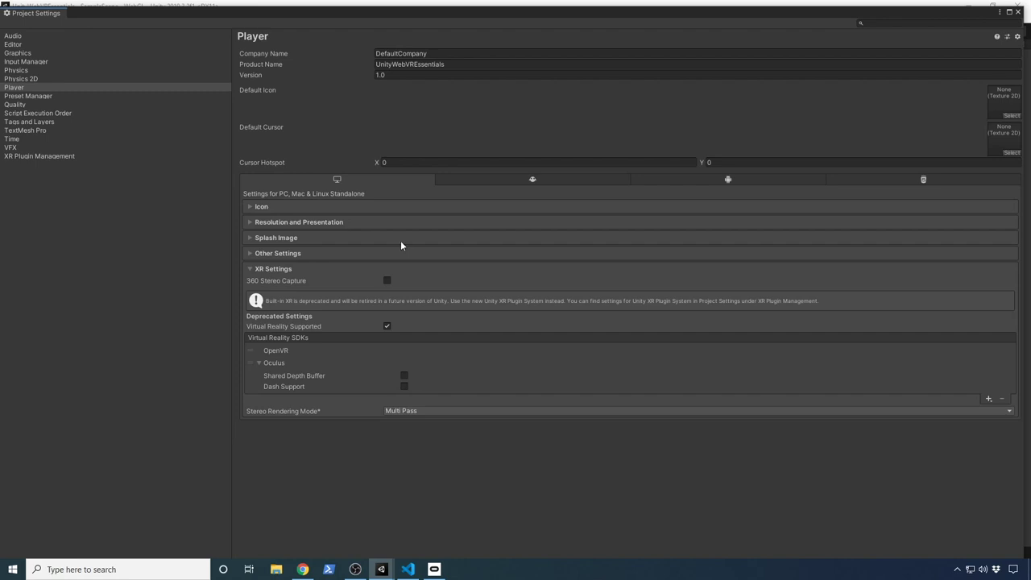
click(271, 351)
click(276, 364)
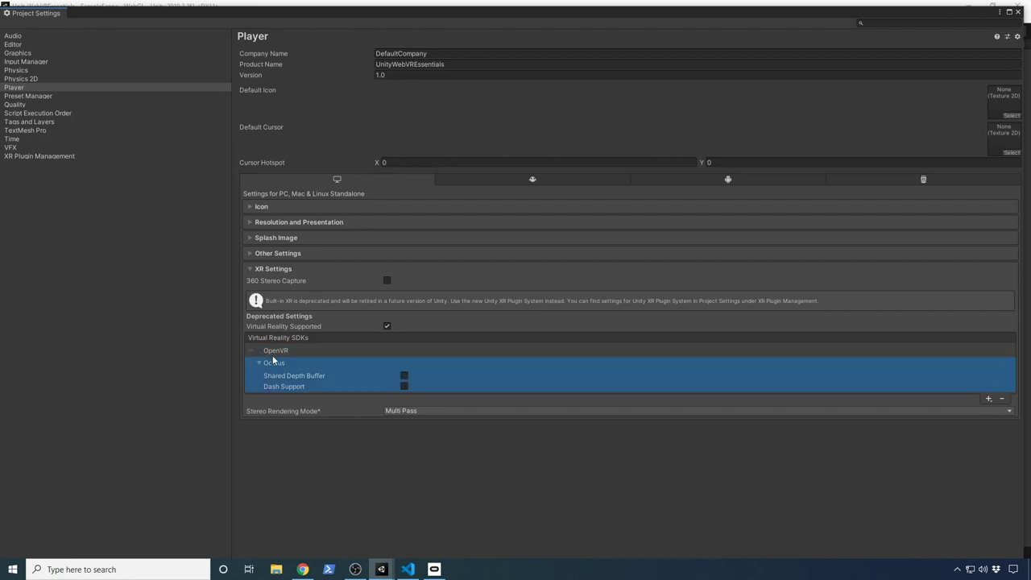
click(259, 363)
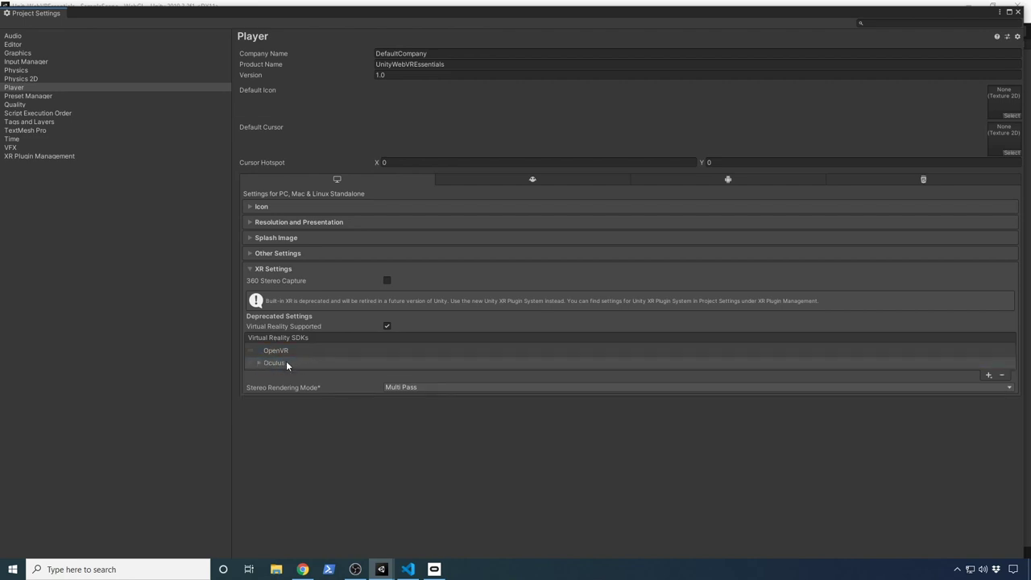
click(260, 363)
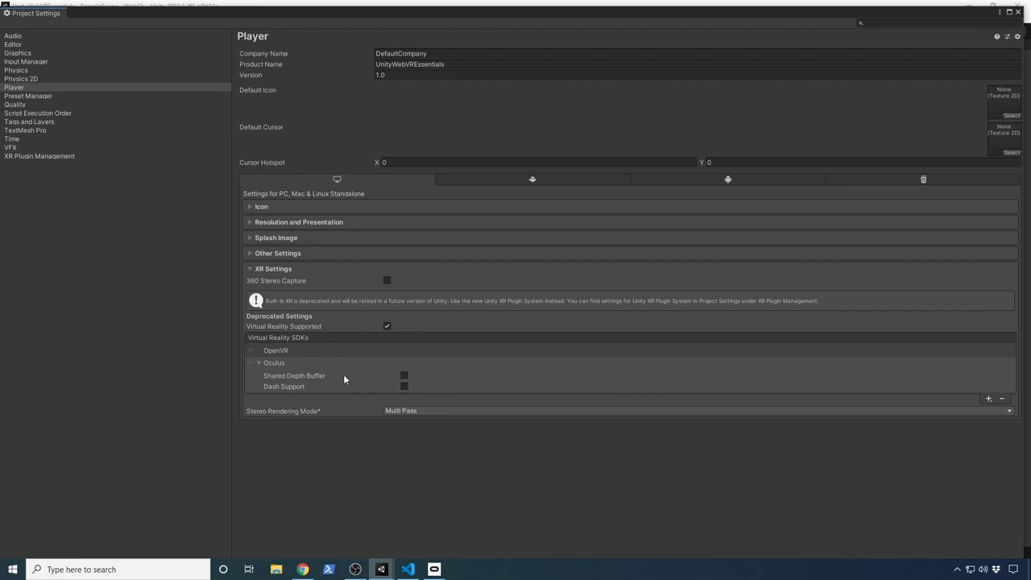
- Close the Project Settings and Build Settings windows, and enlarge the Project browser and the Hierarchy
click(1018, 12)
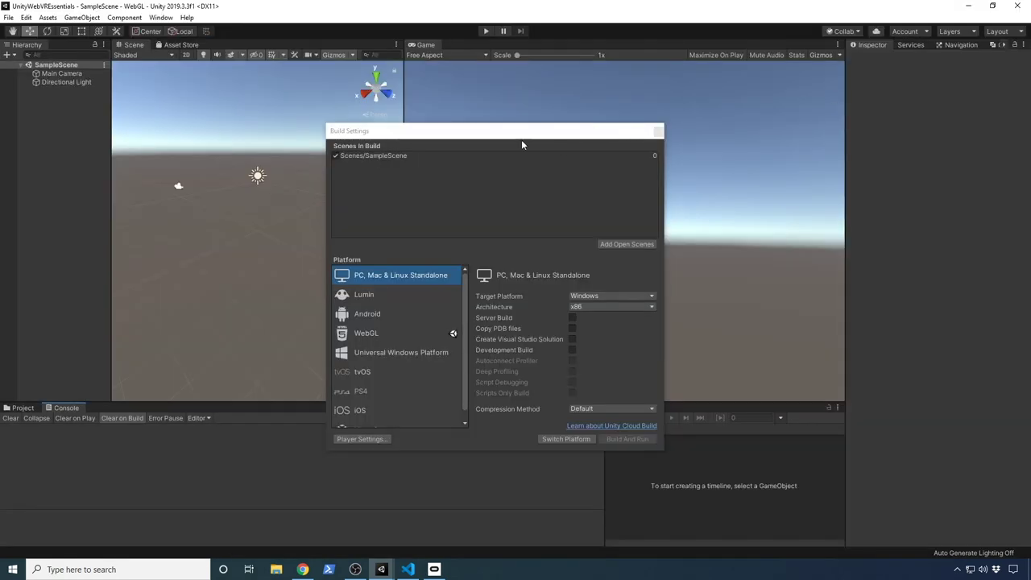
click(657, 130)
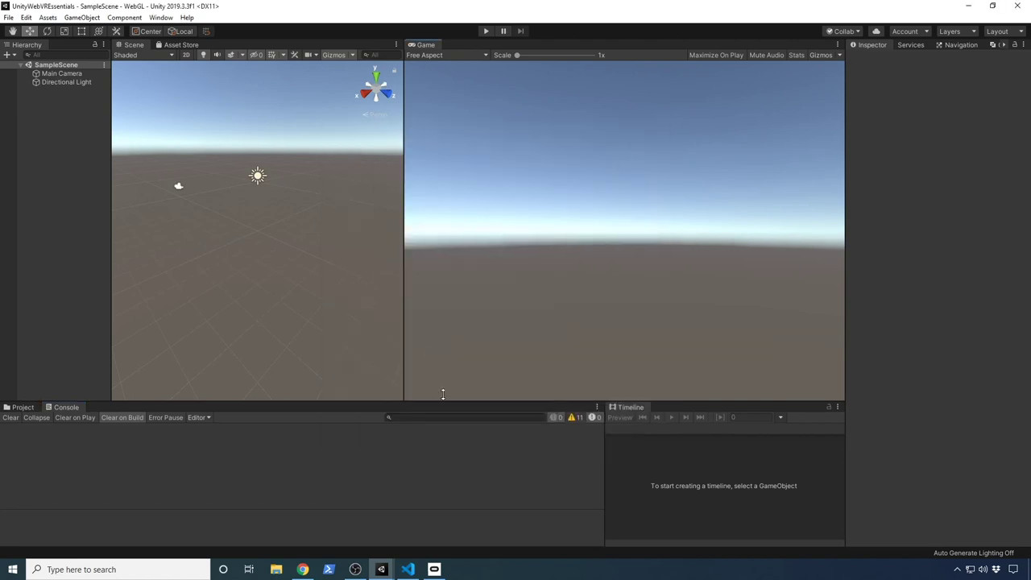
drag(443, 394, 447, 344)
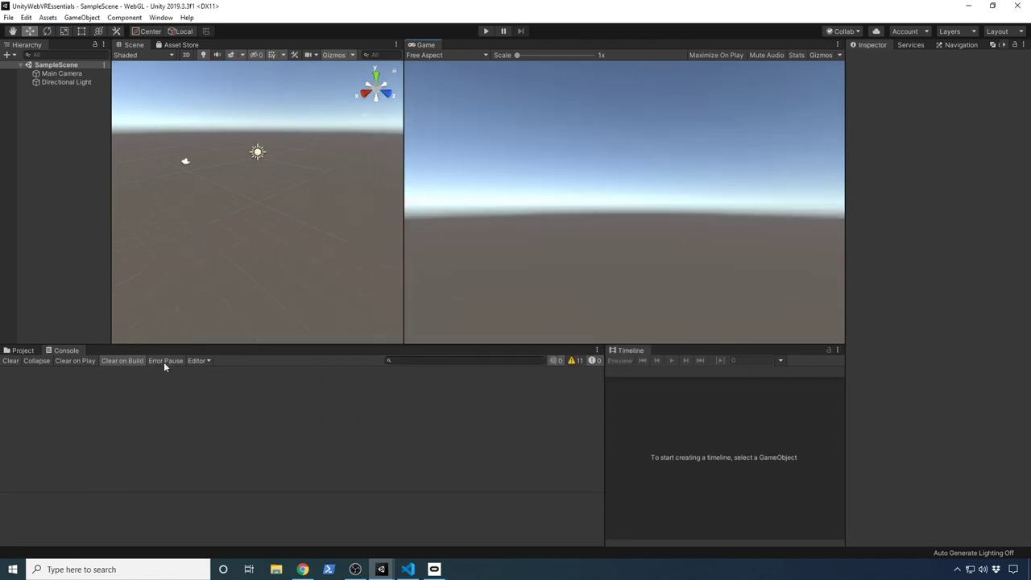
click(24, 351)
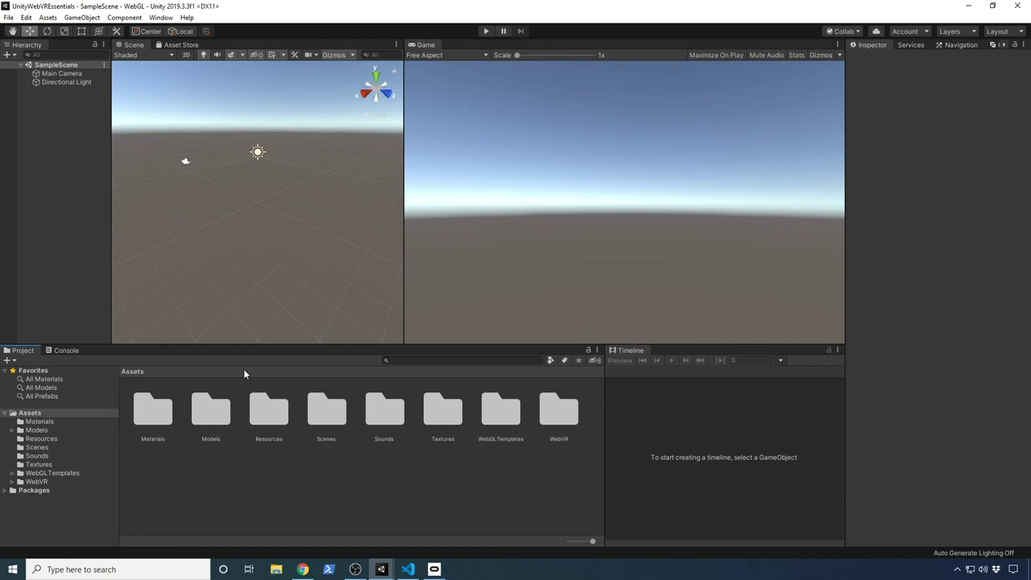
drag(112, 313, 216, 326)
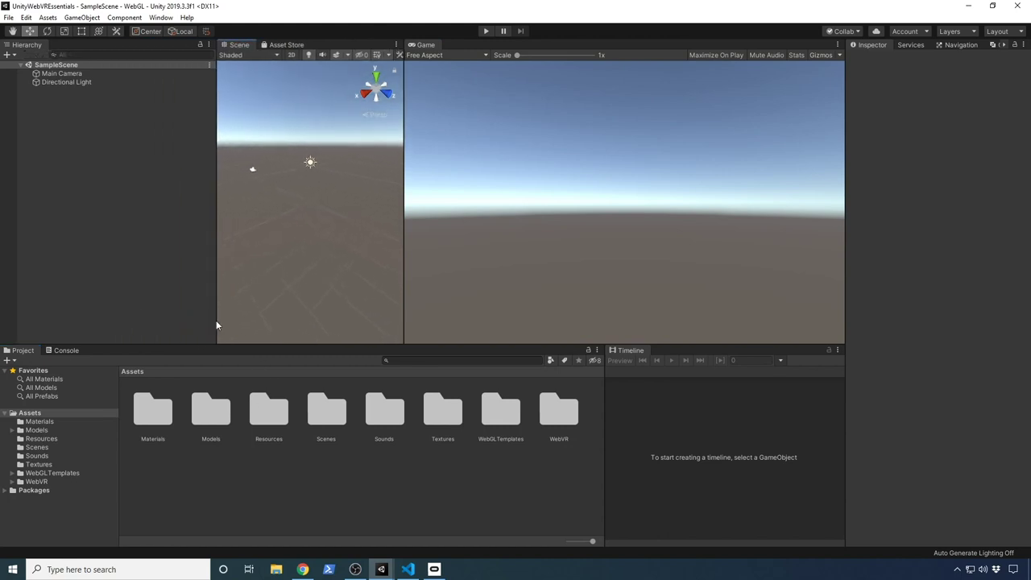
- Replace the scene's Main Camera with the WebVRCameraSet prefab from the WebVR Prefabs folder
click(34, 482)
click(12, 482)
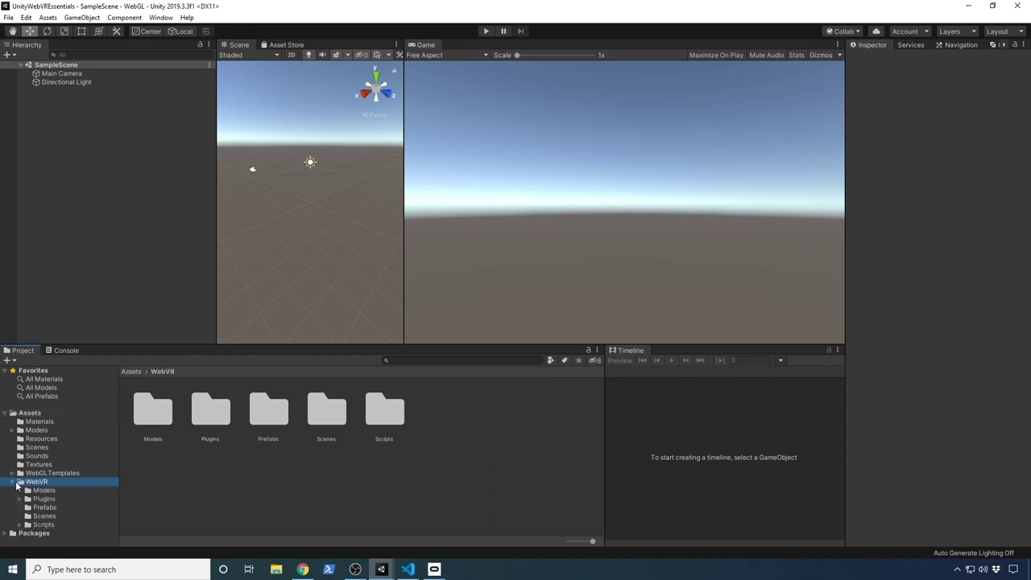
click(49, 508)
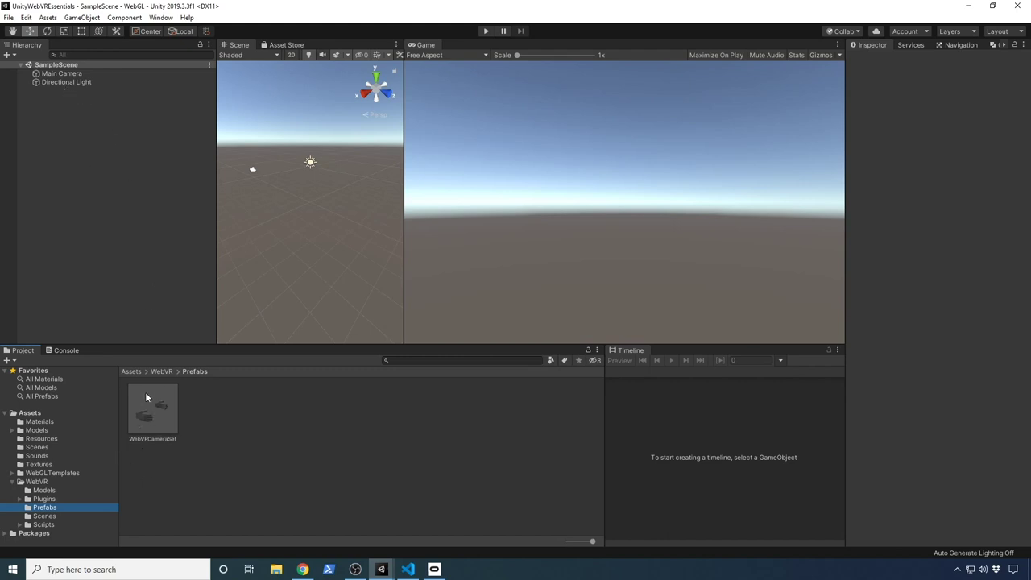
click(72, 75)
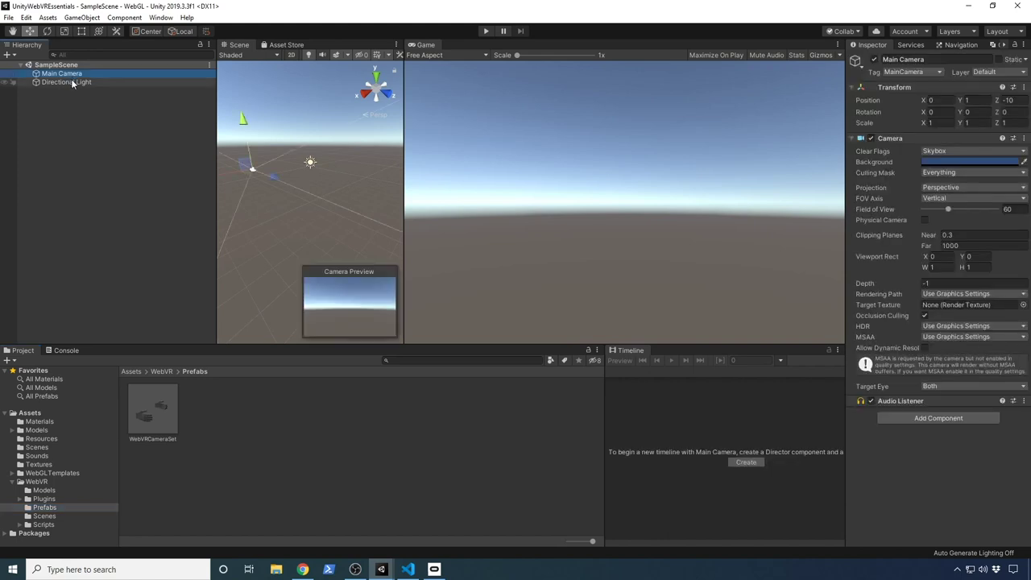
key(Delete)
drag(158, 419, 143, 134)
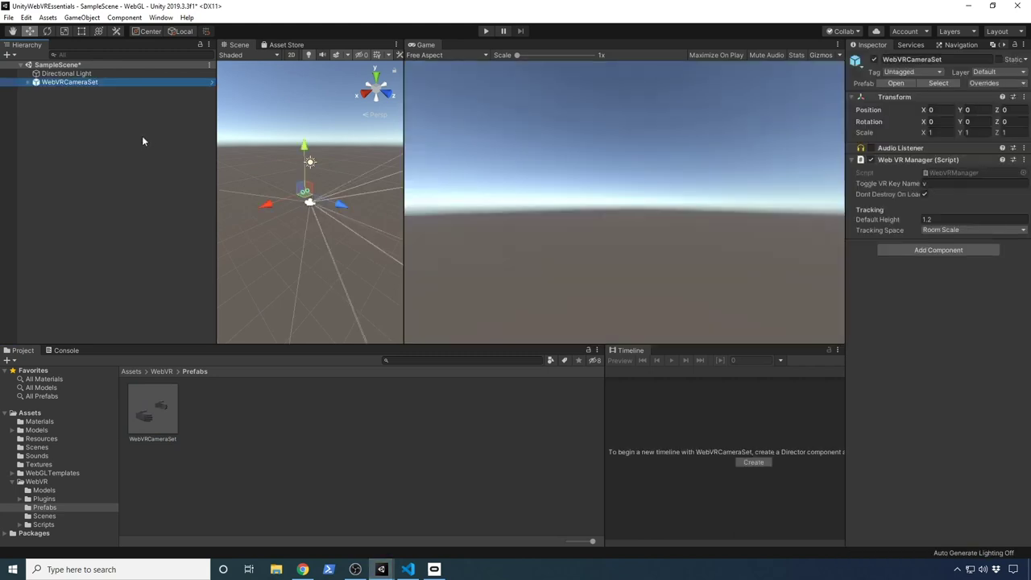
- Widen the Scene view and examine the handL, handR and Cameras children of WebVRCameraSet up close
drag(395, 184, 668, 194)
key(f)
alt+drag(498, 234, 383, 262)
scroll(495, 230, up, 3)
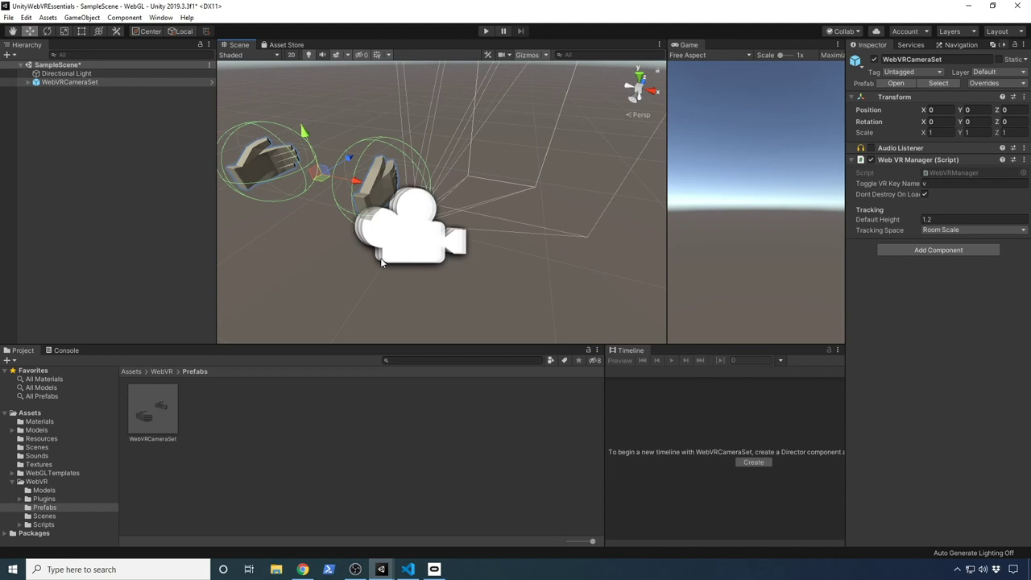
click(29, 82)
click(49, 90)
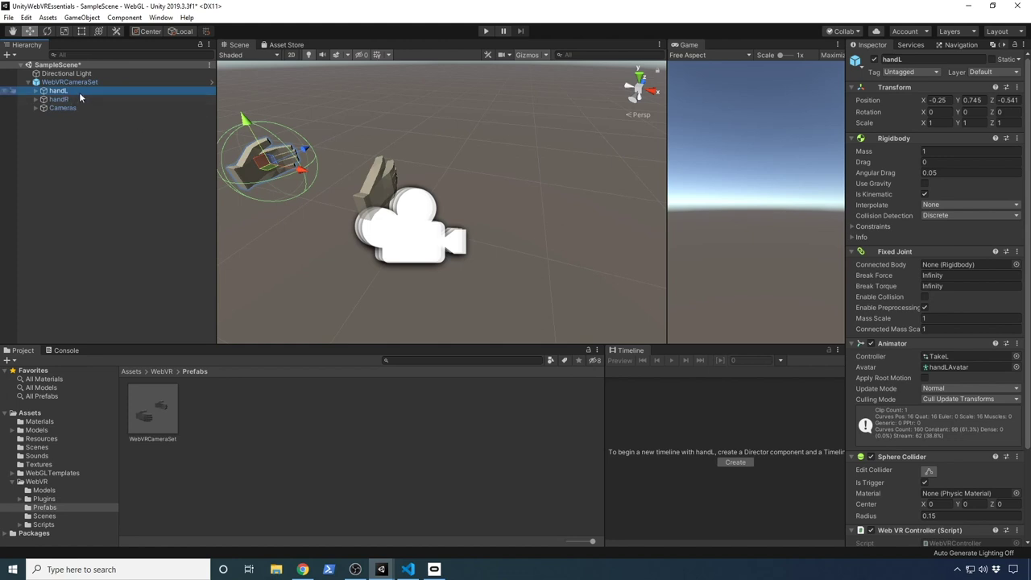
click(68, 101)
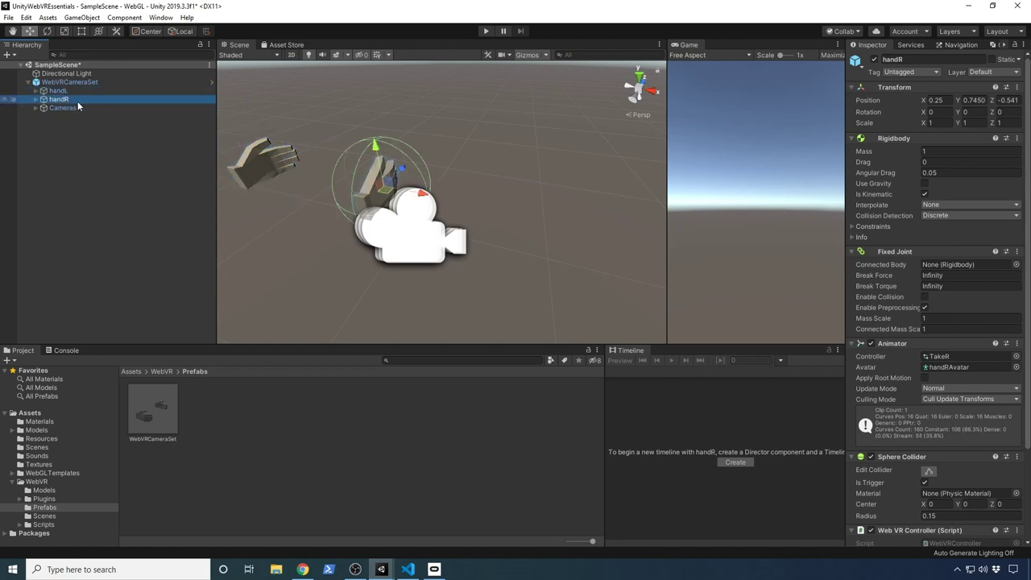
click(61, 109)
click(35, 108)
alt+drag(305, 178, 432, 190)
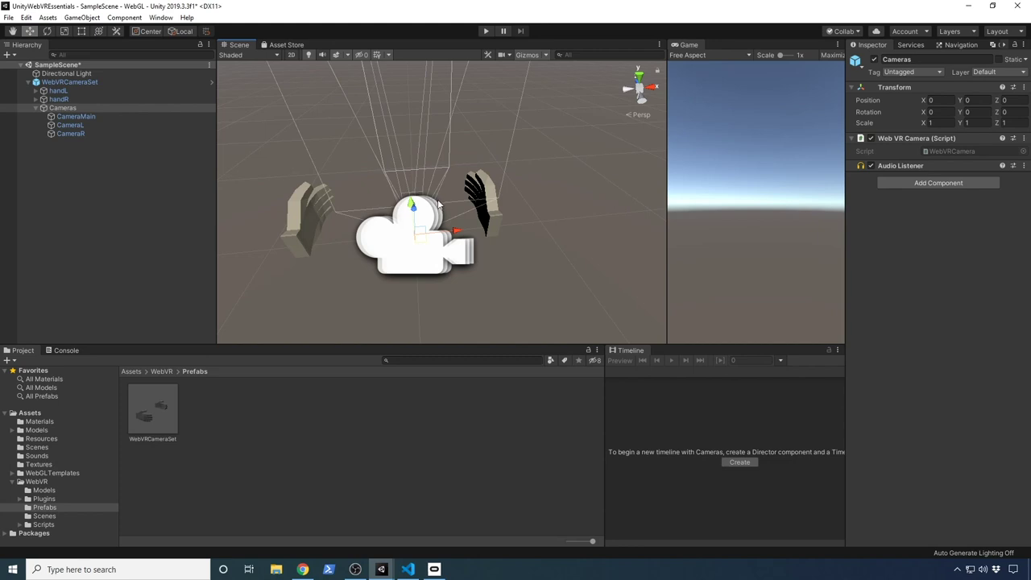
click(117, 82)
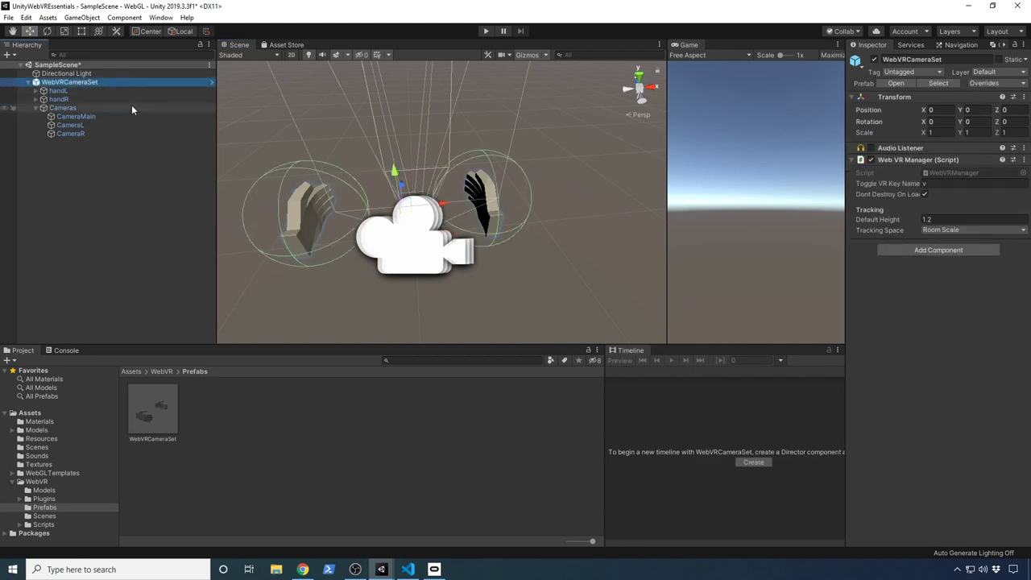
- Save SampleScene and open the WebVR example scene from the WebVR Scenes folder
key(ctrl+s)
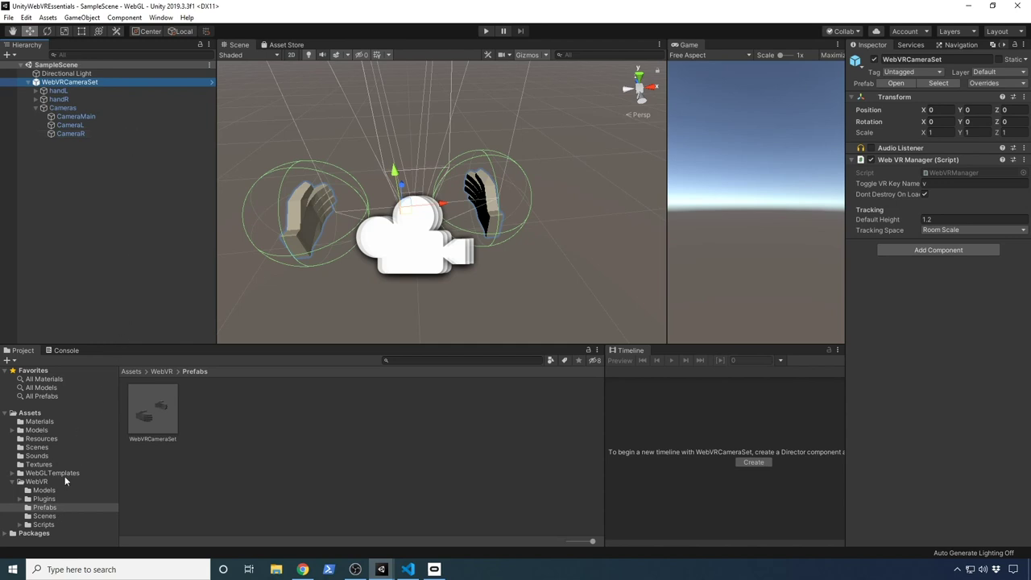
click(35, 516)
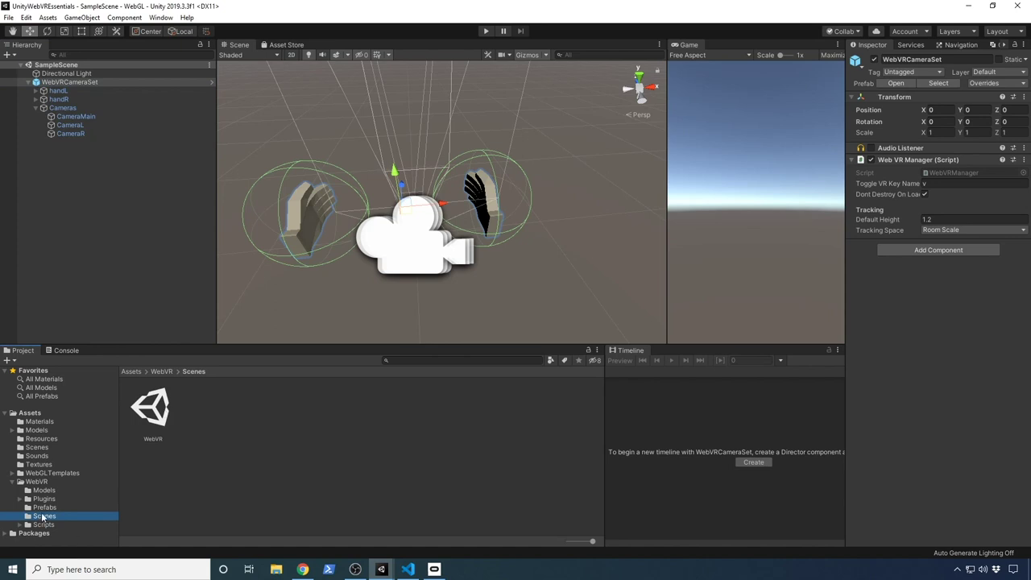
double_click(143, 421)
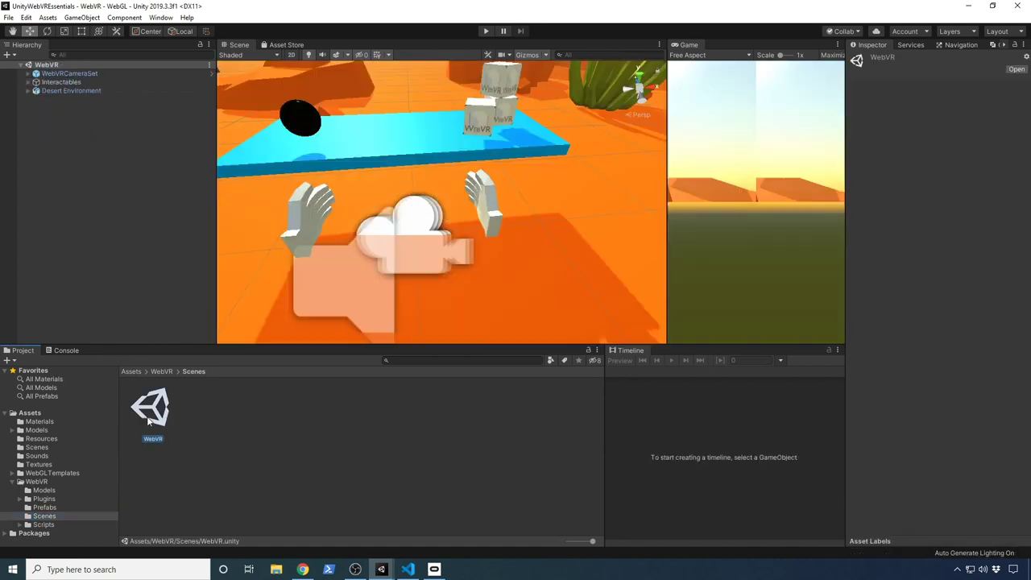
- Examine the example scene's interactable sphere and cubes with their components, and the Desert Environment object
drag(493, 350, 496, 406)
alt+drag(536, 293, 287, 168)
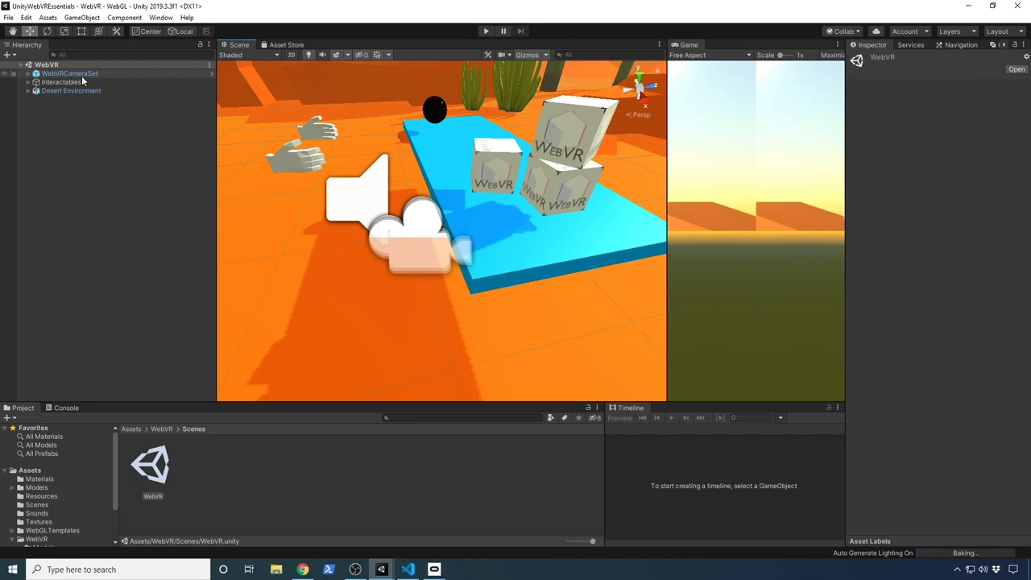
alt+drag(432, 157, 381, 200)
scroll(402, 193, up, 5)
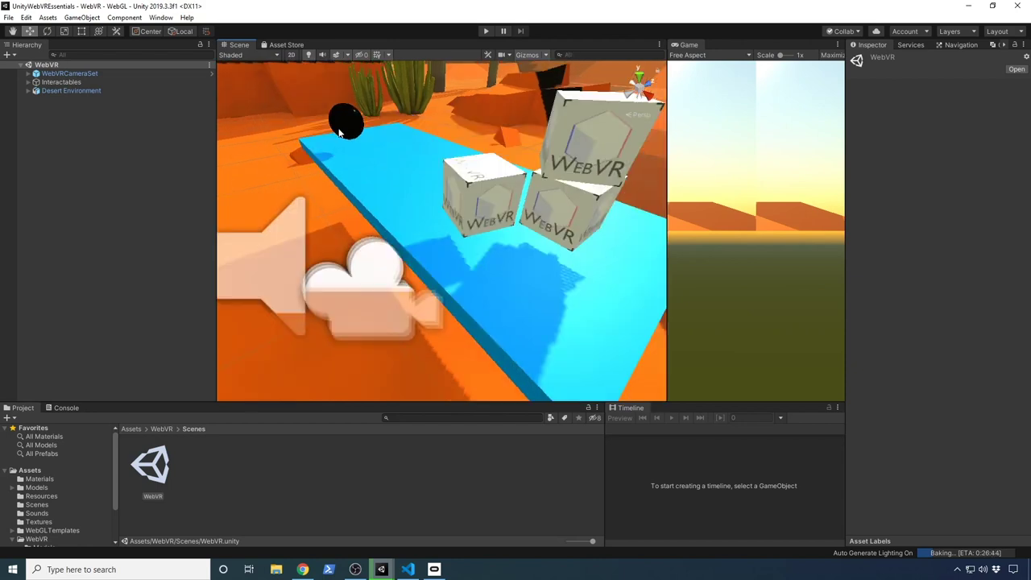
click(339, 133)
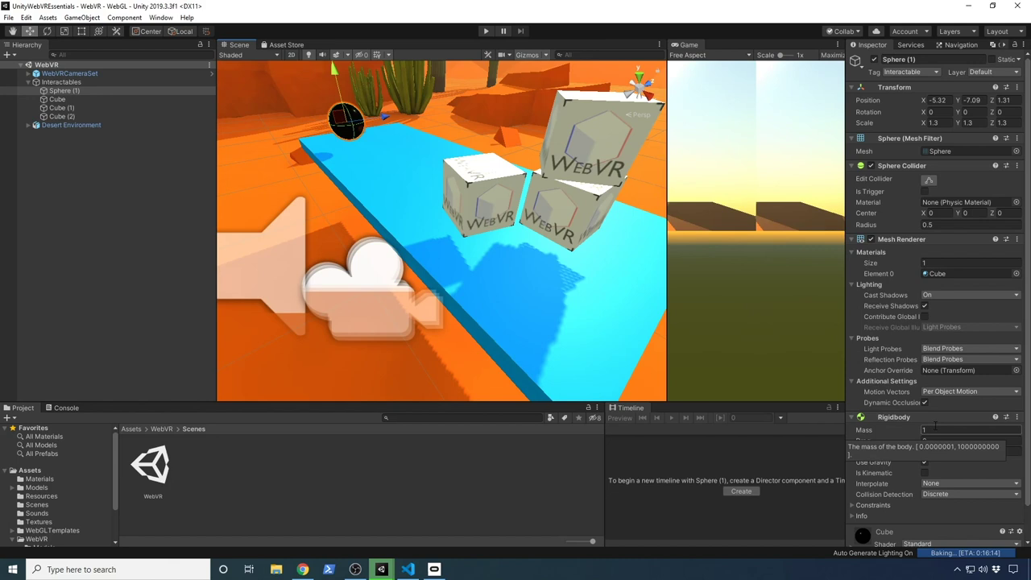
scroll(887, 435, down, 1)
click(488, 195)
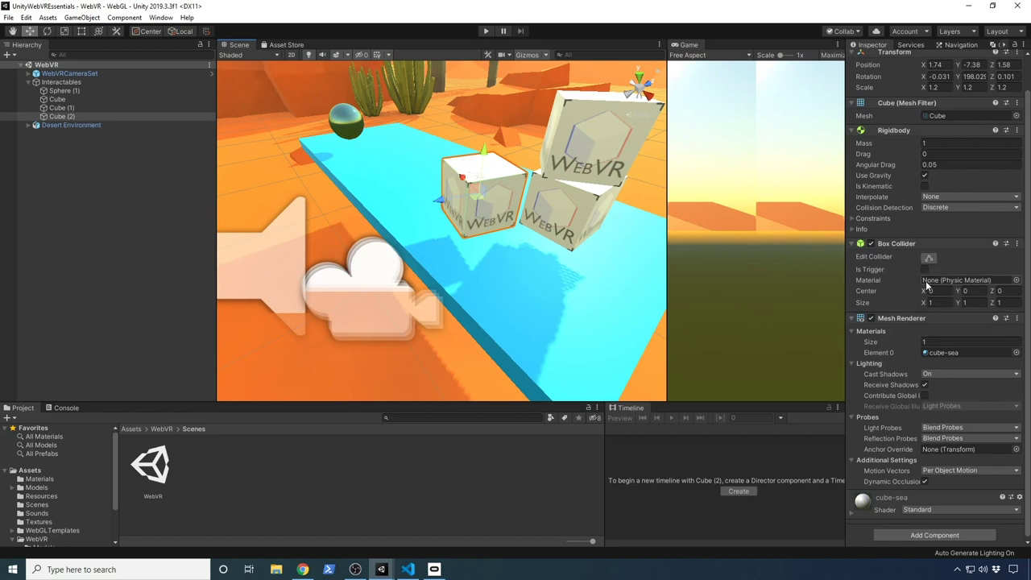
click(81, 126)
key(f)
scroll(459, 224, up, 5)
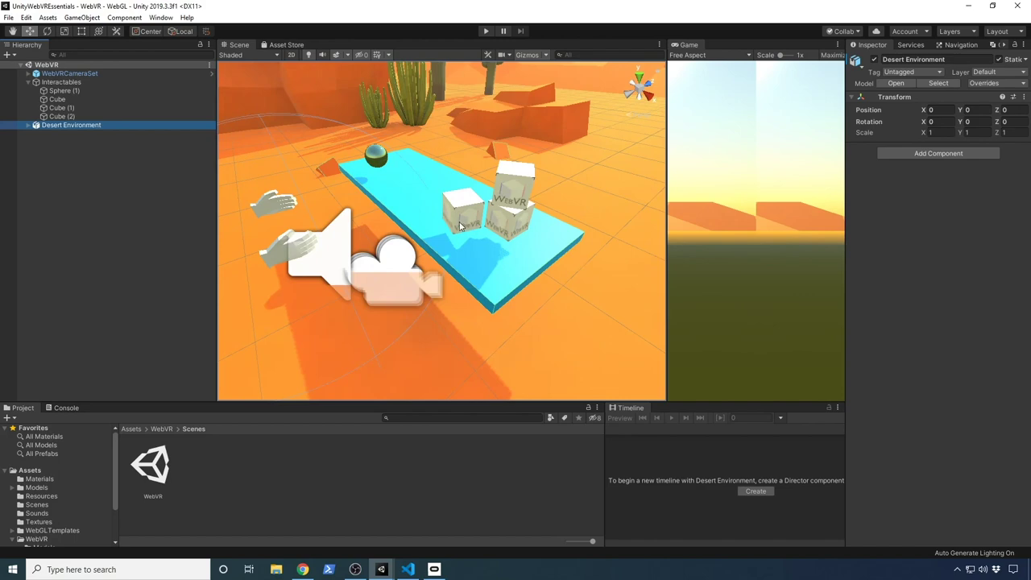
alt+drag(403, 240, 604, 247)
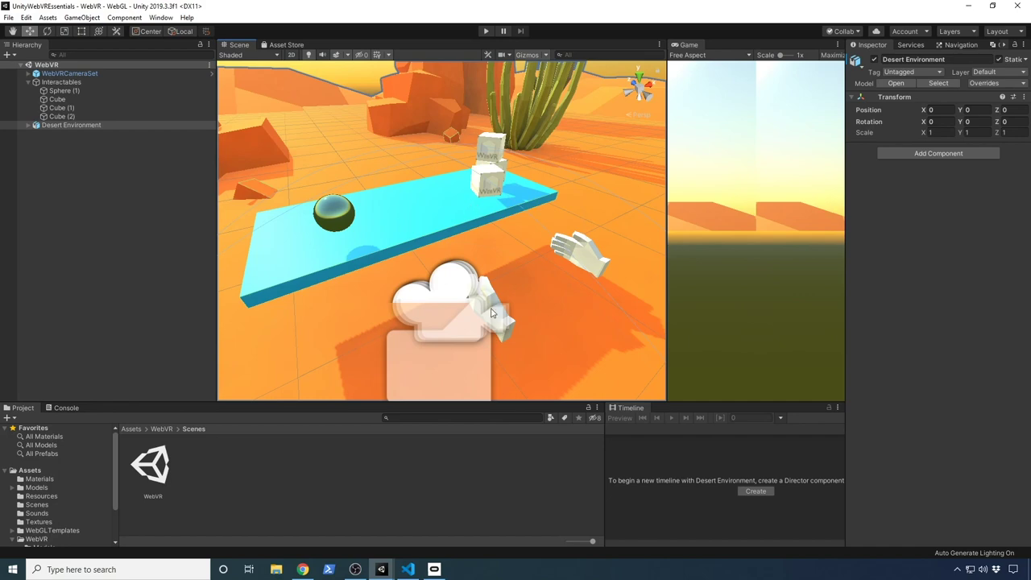
- Switch to Chrome, open the demo linked in the unity-webvr-export README, copy its URL and close that tab
click(302, 570)
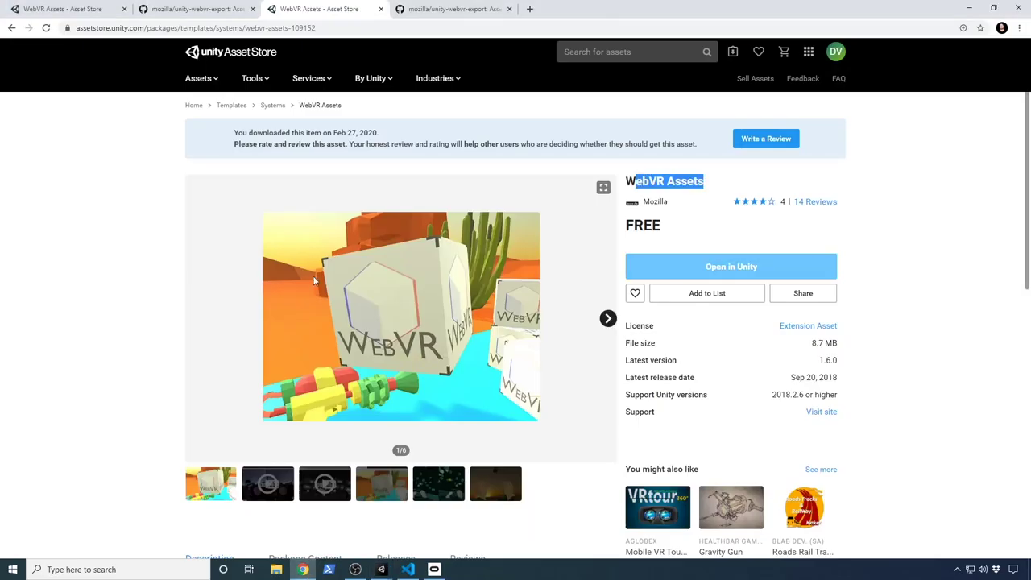
click(417, 10)
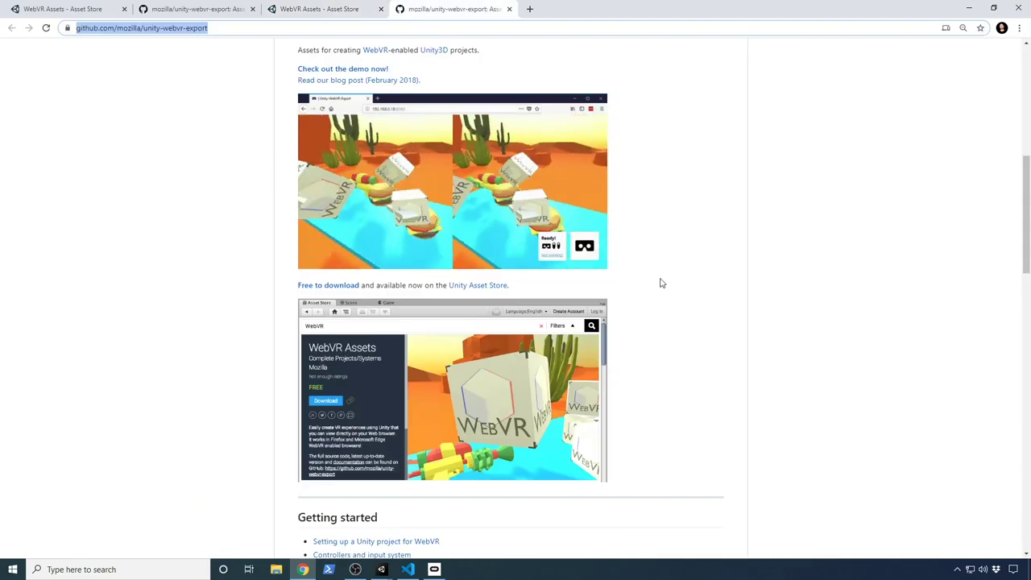
scroll(711, 323, up, 2)
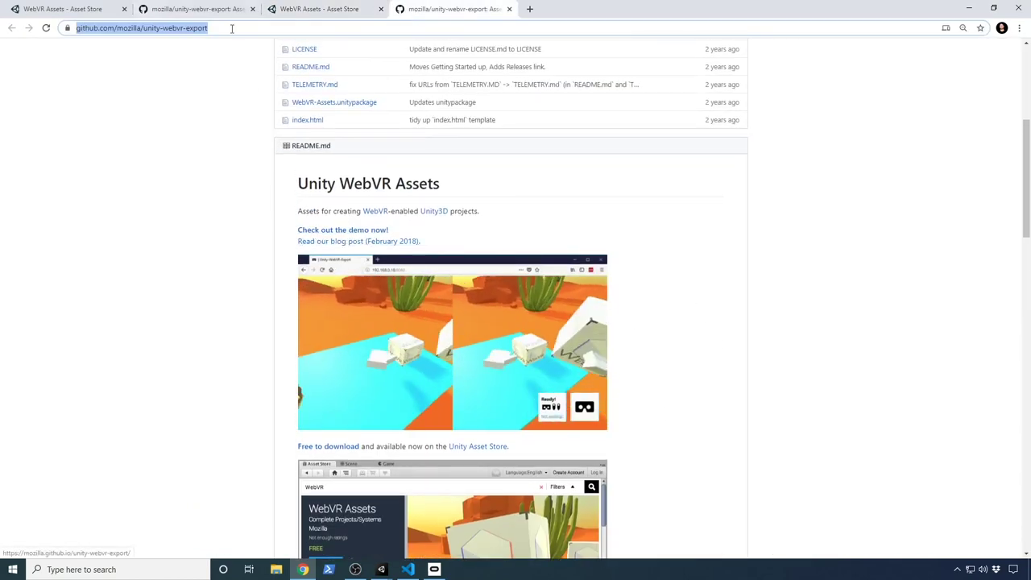
click(314, 232)
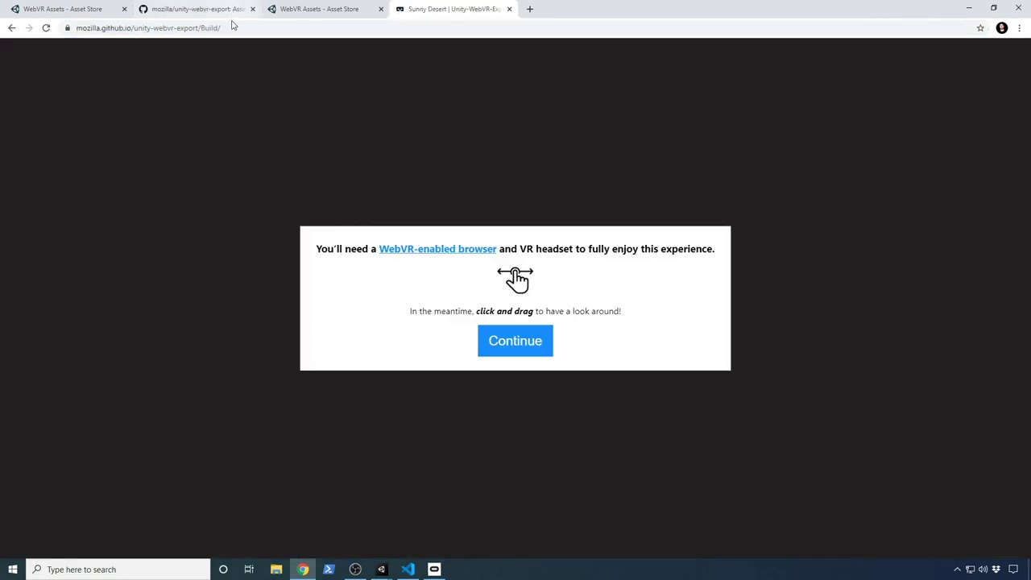
click(233, 27)
key(ctrl+c)
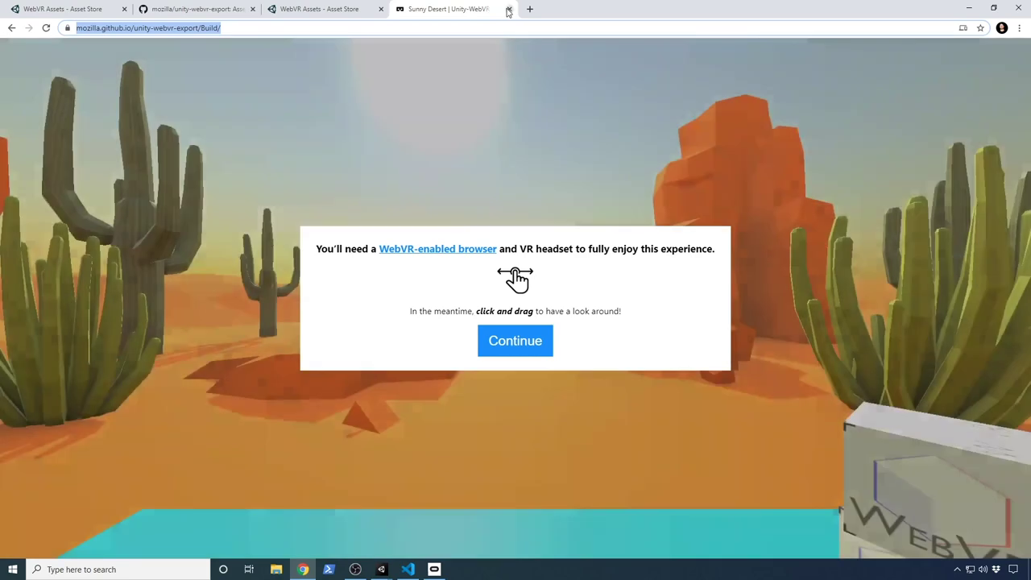
click(509, 9)
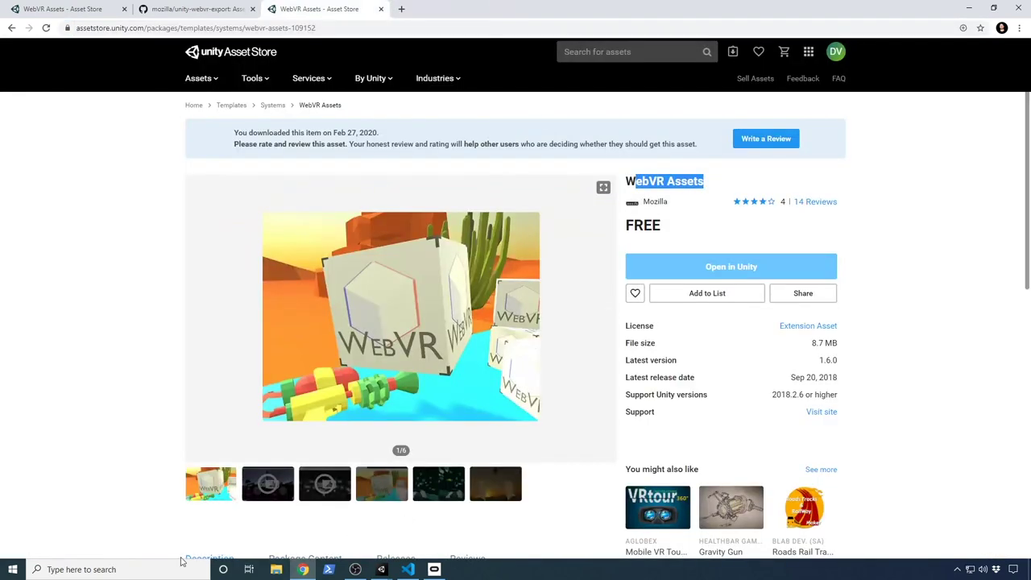
- Launch Firefox, load mozilla.github.io/unity-webvr-export/Build/ to view the Sunny Desert demo, and close the browser
click(178, 567)
text(fir)
key(Return)
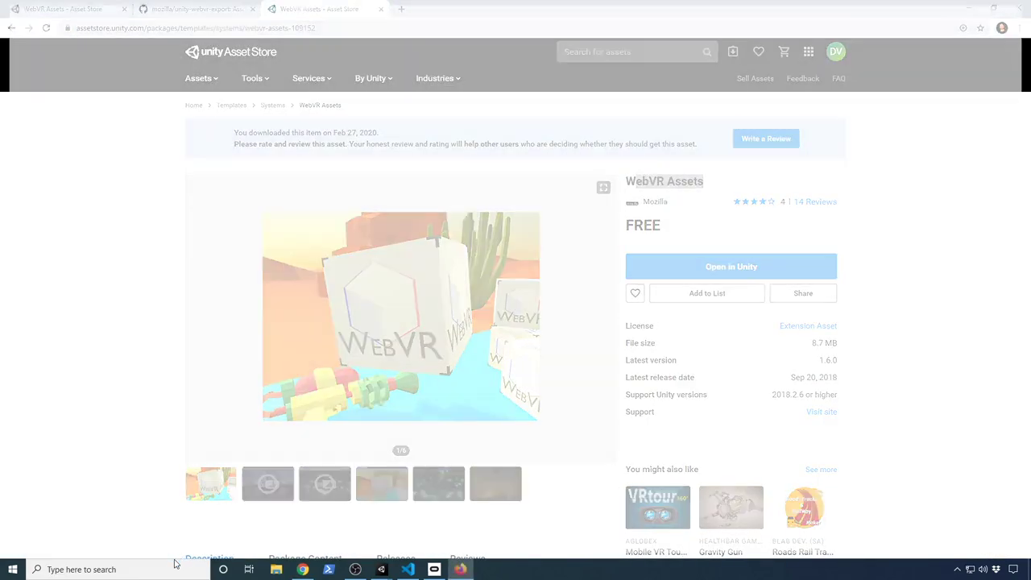
key(ctrl+v)
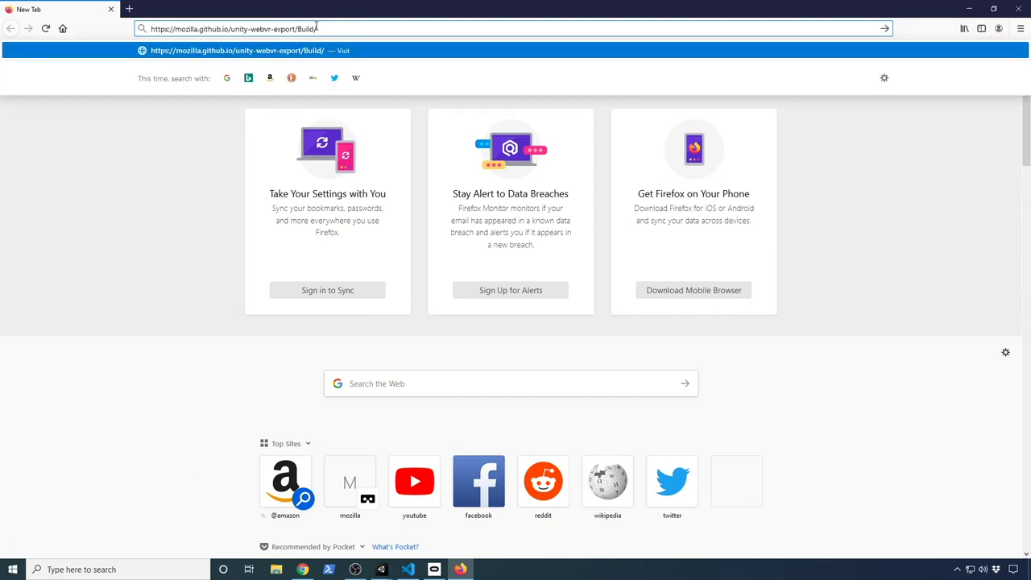
key(Return)
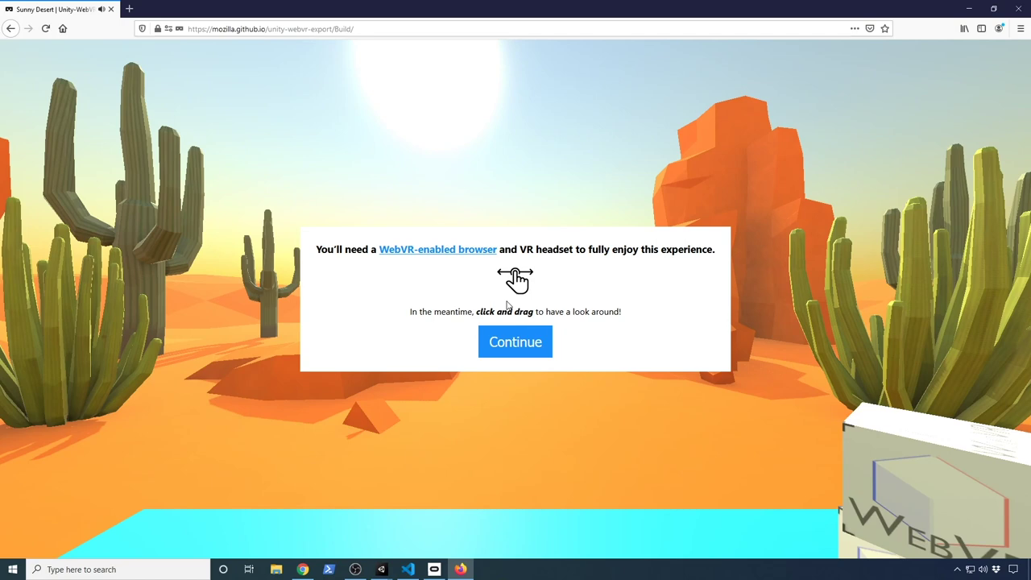
click(1019, 9)
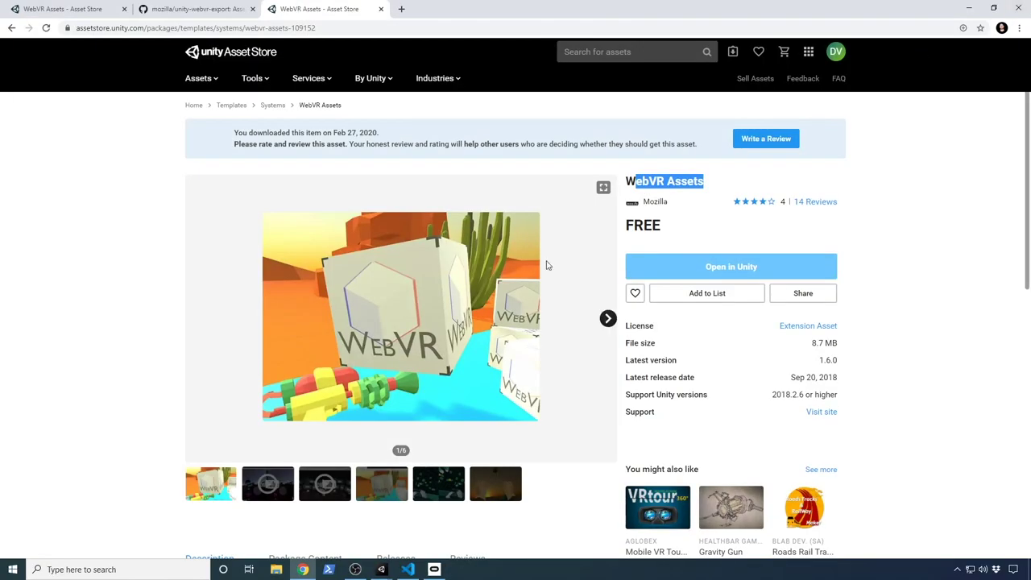